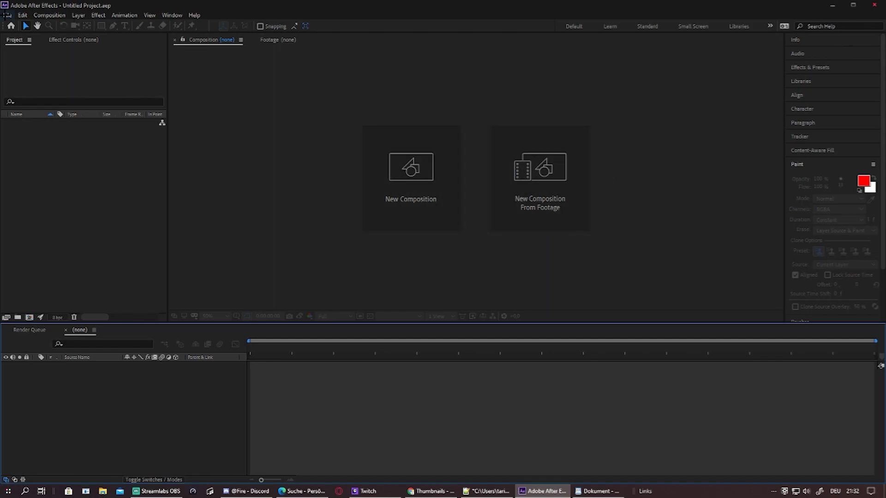
- Import cine.mp4, clip.mp4, the RØNIN - ALL GIRLS ARE THE SAME mp3, woosh 1.mp3 and woosh 2.wav into the project
{"action": "left_click", "coordinate": [6, 15]}
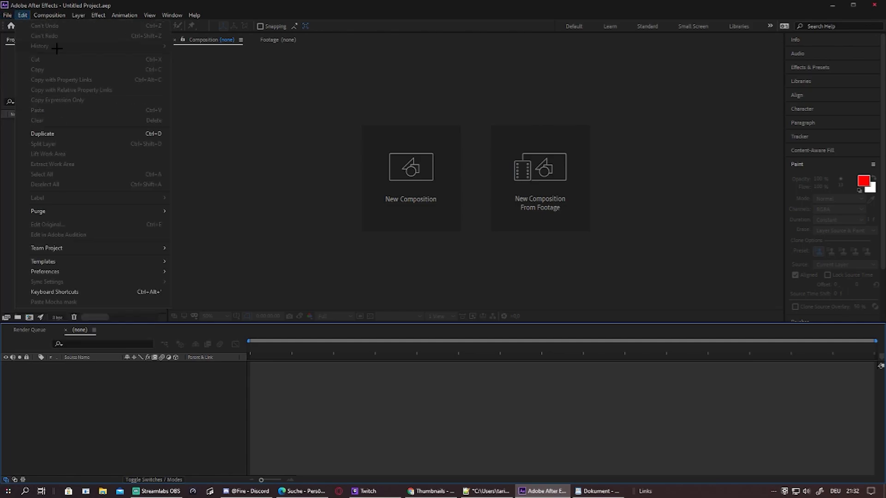
{"action": "mouse_move", "coordinate": [55, 144]}
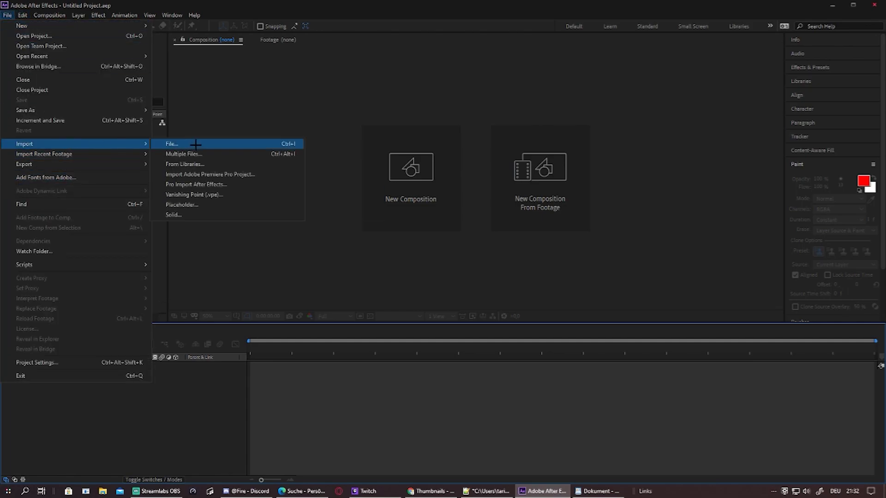
{"action": "left_click", "coordinate": [177, 144]}
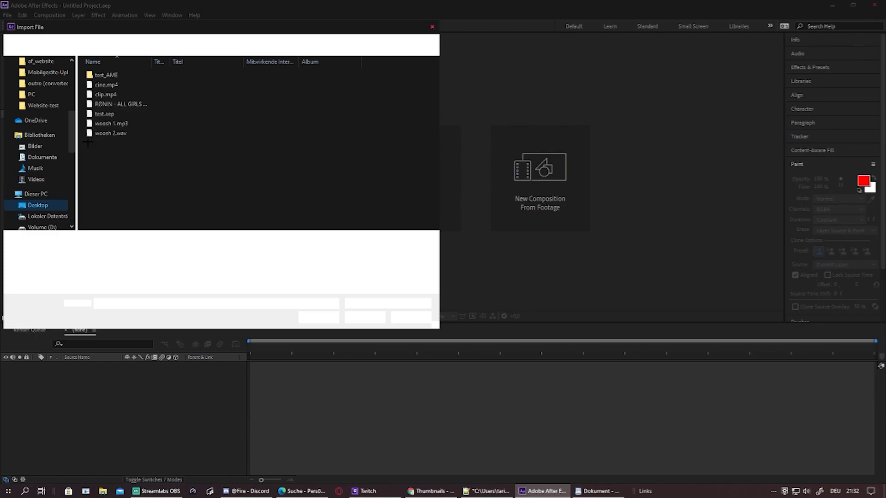
{"action": "scroll", "coordinate": [37, 139], "scroll_direction": "up", "scroll_amount": 5}
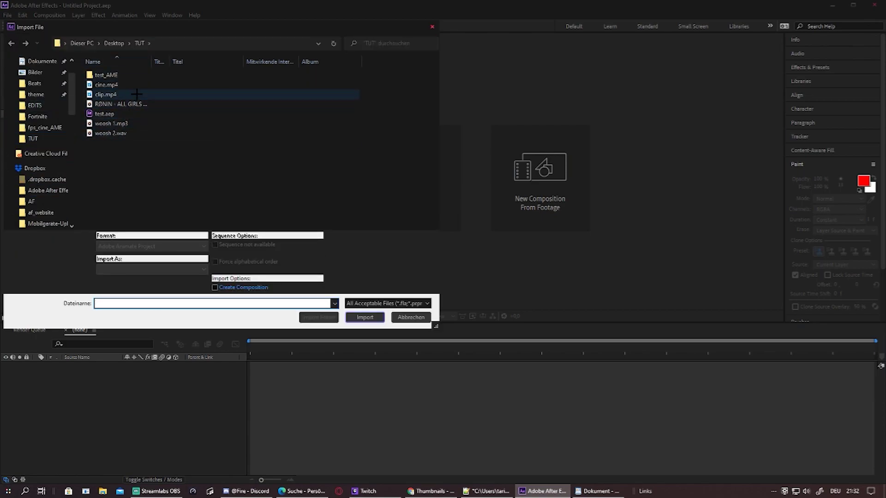
{"action": "left_click", "coordinate": [123, 104]}
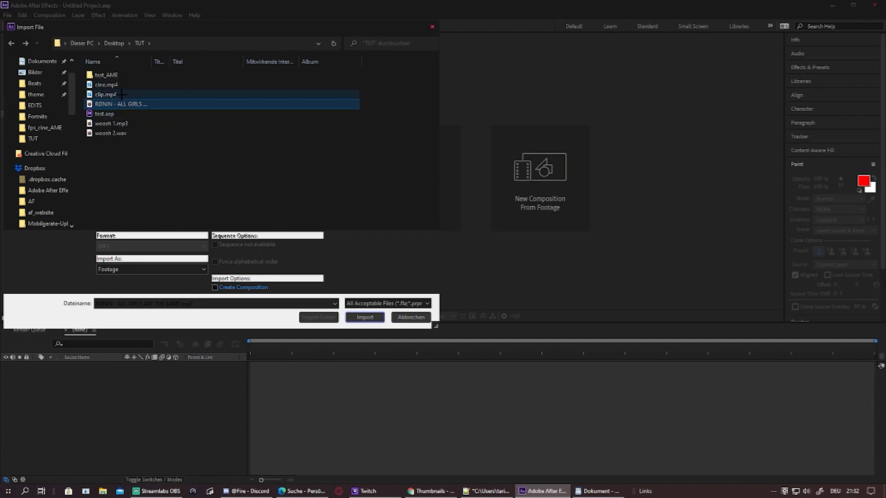
{"action": "left_click", "coordinate": [120, 95]}
{"action": "left_click", "coordinate": [107, 84]}
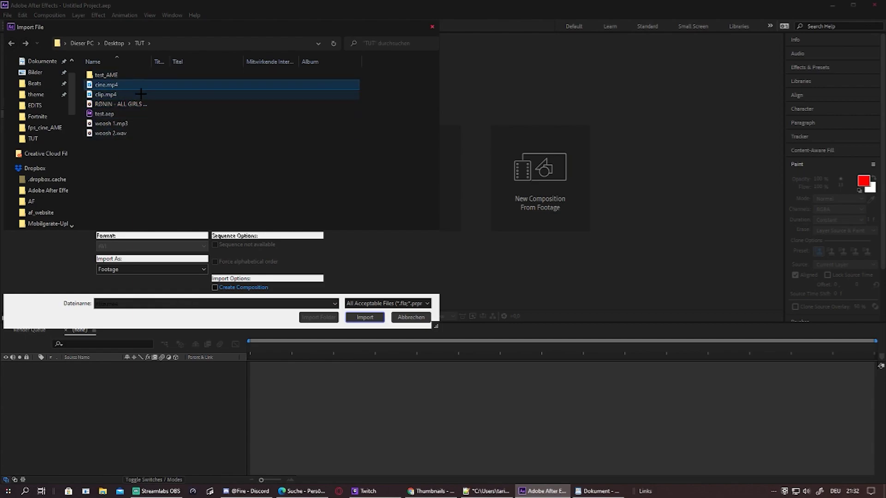
{"action": "left_click", "coordinate": [119, 134]}
{"action": "left_click", "coordinate": [120, 124]}
{"action": "left_click", "coordinate": [126, 137], "text": "shift"}
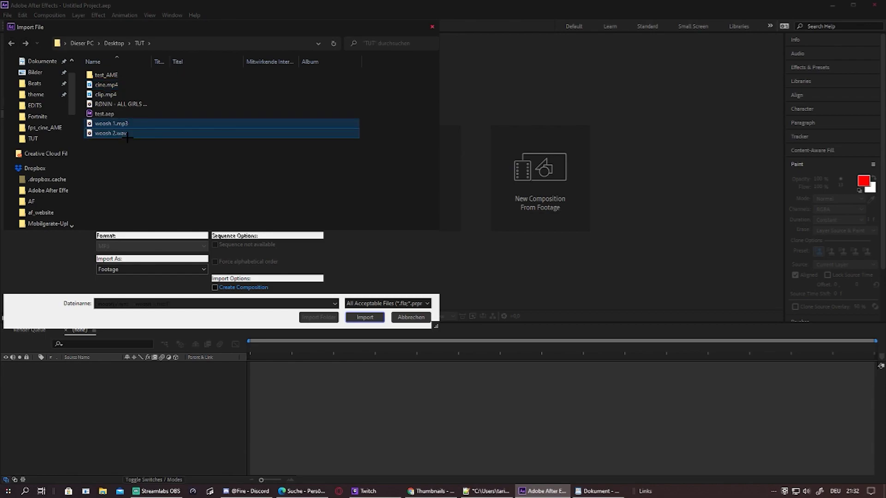
{"action": "left_click", "coordinate": [110, 95], "text": "ctrl"}
{"action": "left_click", "coordinate": [113, 85], "text": "ctrl"}
{"action": "left_click", "coordinate": [120, 105], "text": "ctrl"}
{"action": "left_click", "coordinate": [365, 318]}
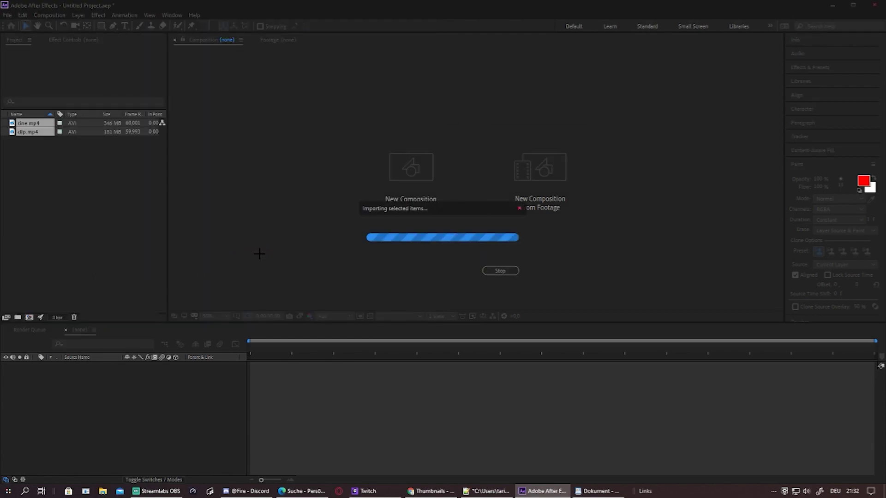
- Create a new composition from the RØNIN - ALL GIRLS ARE THE SAME mp3
{"action": "left_click", "coordinate": [79, 205]}
{"action": "left_click", "coordinate": [38, 140]}
{"action": "left_click", "coordinate": [26, 149]}
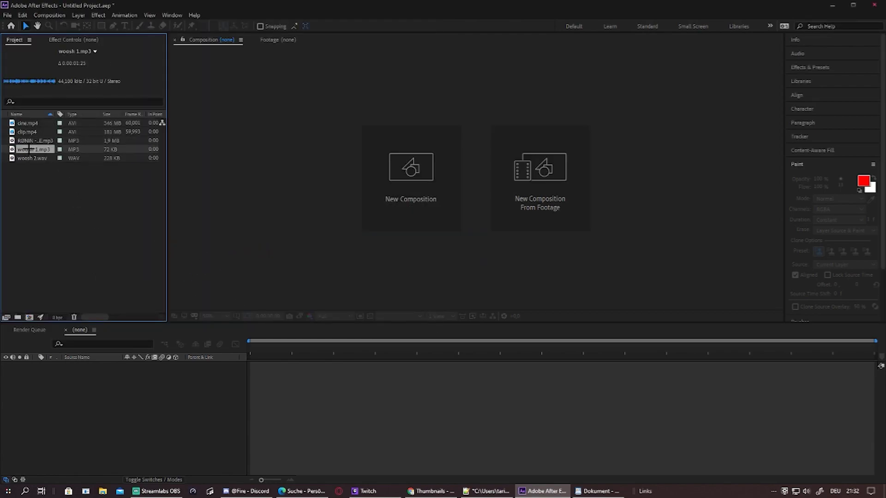
{"action": "left_click", "coordinate": [18, 140]}
{"action": "left_click_drag", "start_coordinate": [26, 140], "coordinate": [309, 411]}
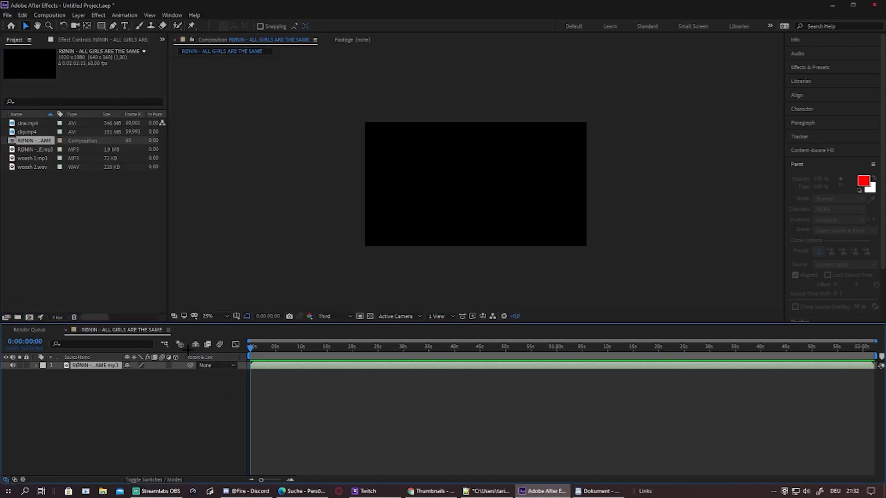
{"action": "left_click_drag", "start_coordinate": [251, 347], "coordinate": [217, 339]}
- Open clip.mp4 in the footage viewer and set its In point at 0:00:09:44
{"action": "left_click", "coordinate": [32, 157]}
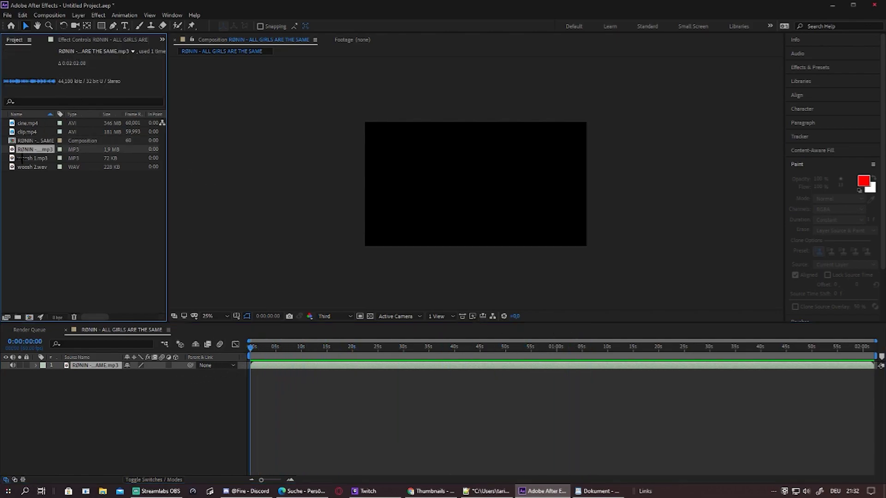
{"action": "left_click", "coordinate": [28, 132]}
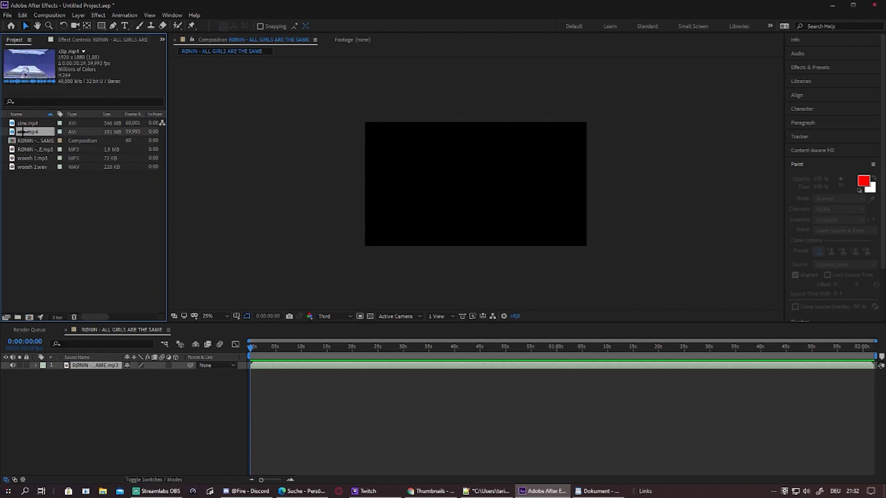
{"action": "double_click", "coordinate": [23, 131]}
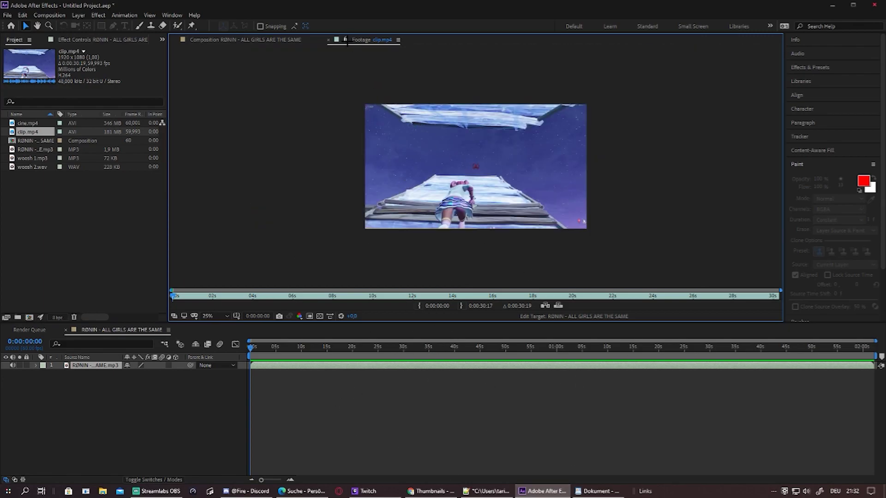
{"action": "left_click_drag", "start_coordinate": [176, 294], "coordinate": [369, 292]}
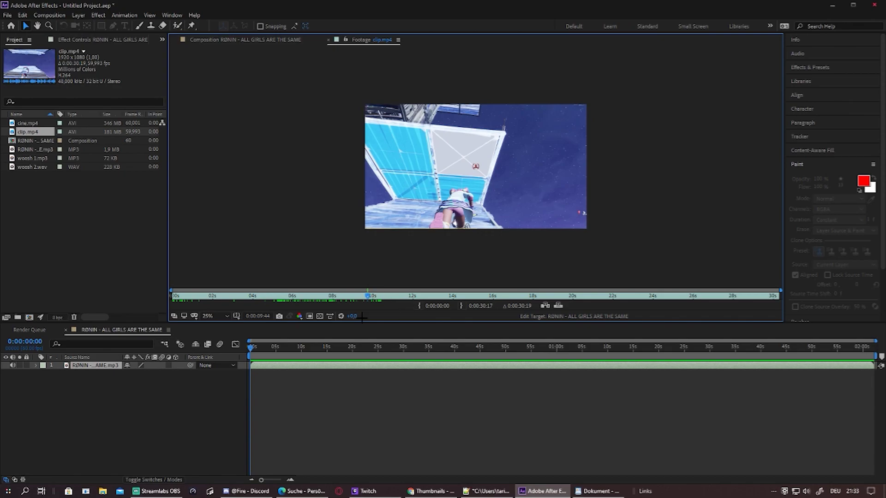
{"action": "left_click", "coordinate": [420, 306]}
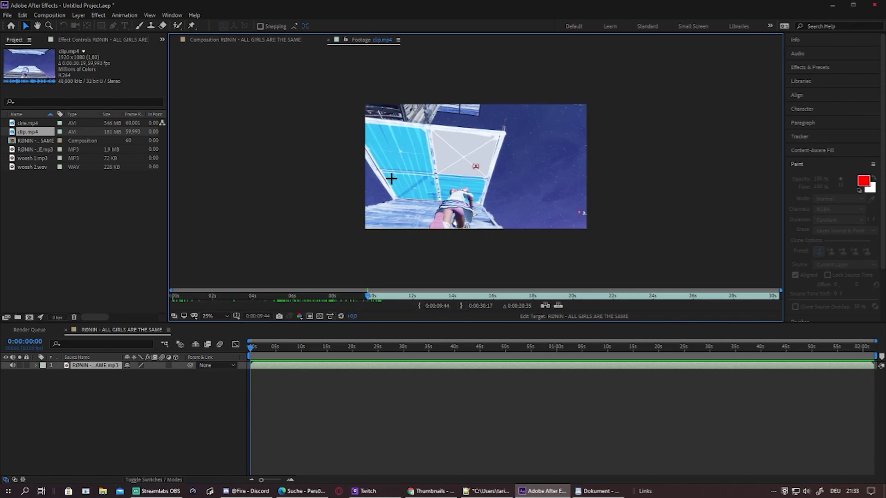
- Set the Out point of clip.mp4 at 0:00:25:43, just after the elimination
{"action": "key", "text": "period"}
{"action": "key", "text": "comma"}
{"action": "scroll", "coordinate": [398, 197], "scroll_direction": "up", "scroll_amount": 2}
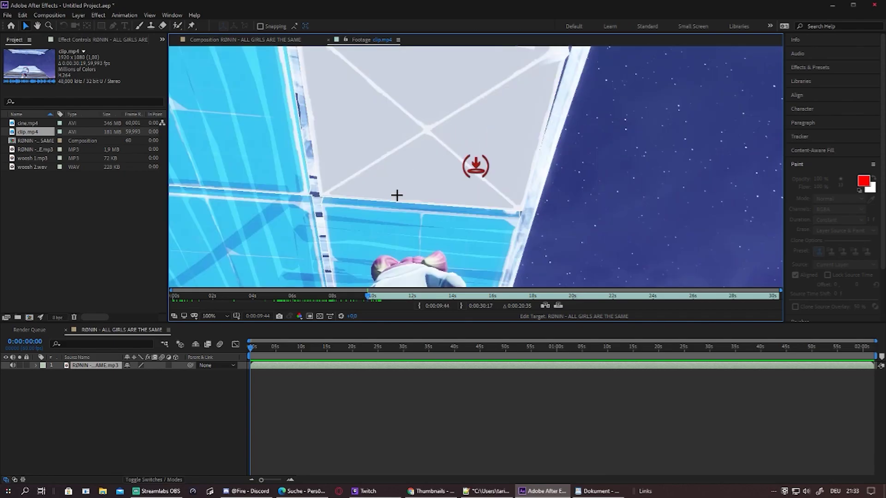
{"action": "scroll", "coordinate": [397, 217], "scroll_direction": "down", "scroll_amount": 3}
{"action": "scroll", "coordinate": [417, 212], "scroll_direction": "up", "scroll_amount": 2}
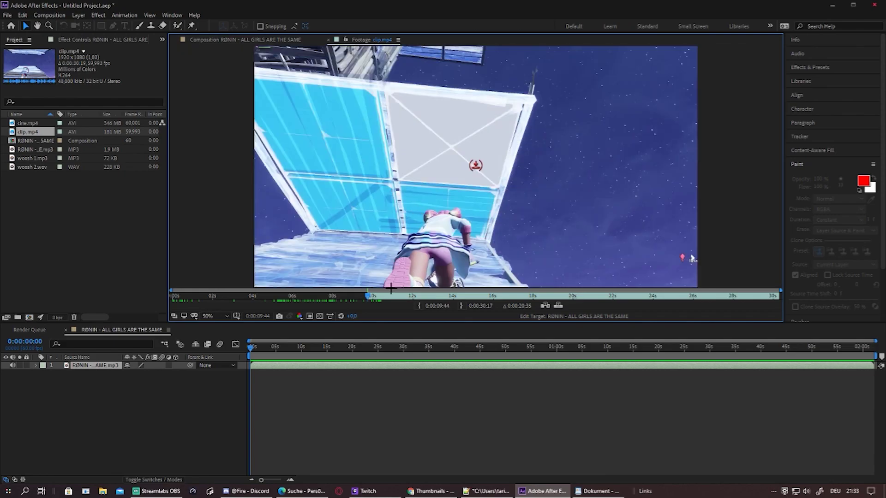
{"action": "left_click_drag", "start_coordinate": [367, 296], "coordinate": [689, 251]}
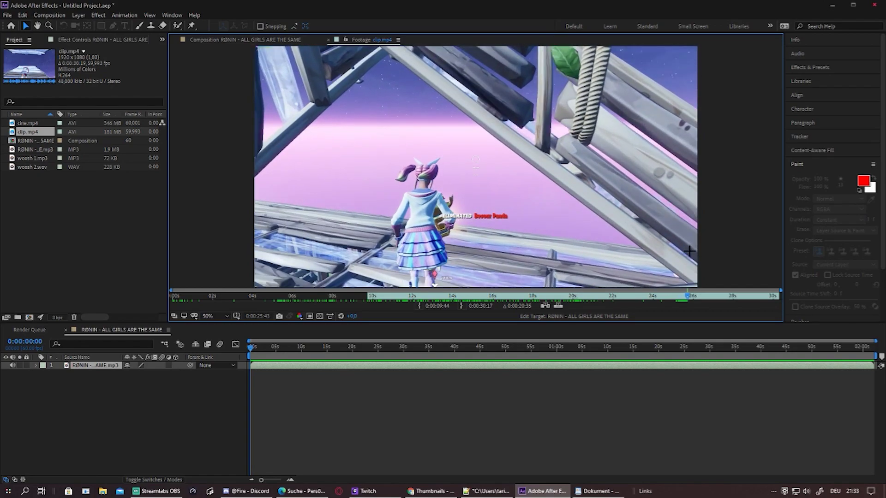
{"action": "left_click", "coordinate": [460, 305]}
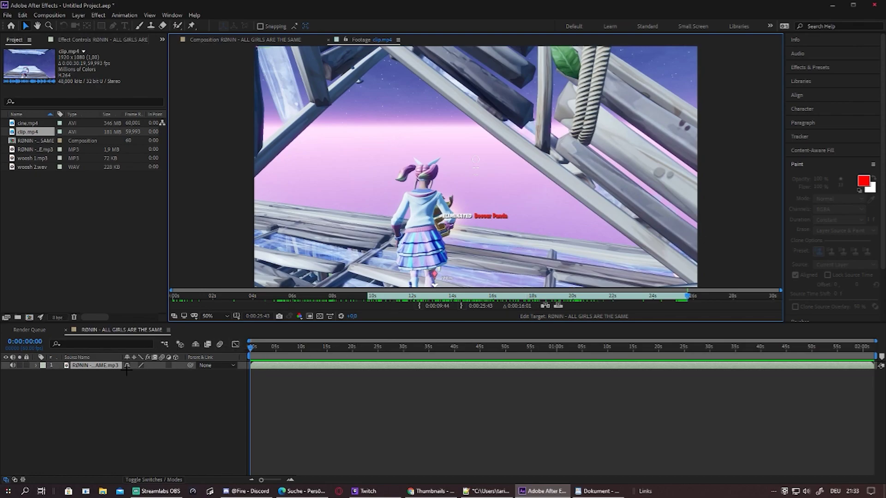
- Reveal the audio waveform of the music layer in the composition's timeline
{"action": "left_click", "coordinate": [35, 365]}
{"action": "left_click", "coordinate": [44, 374]}
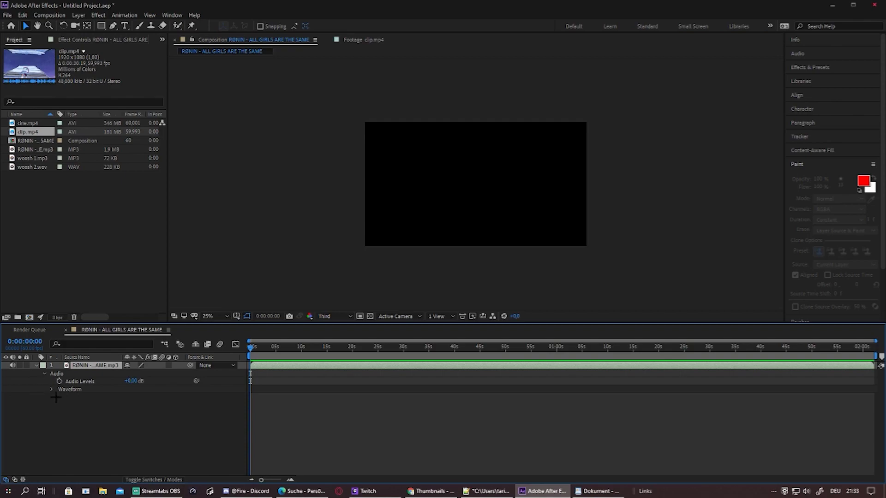
{"action": "left_click", "coordinate": [51, 390]}
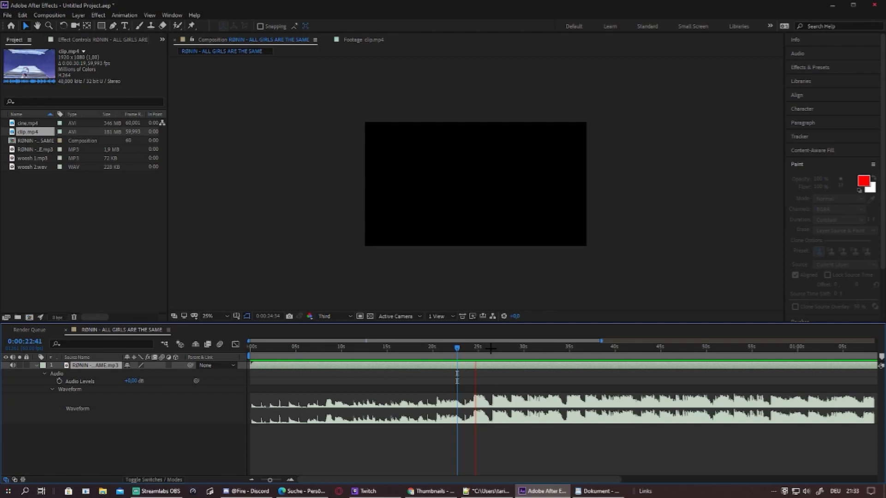
- Locate the beat drop in the music and add a composition marker there at 0:01:13:24
{"action": "key", "text": "space"}
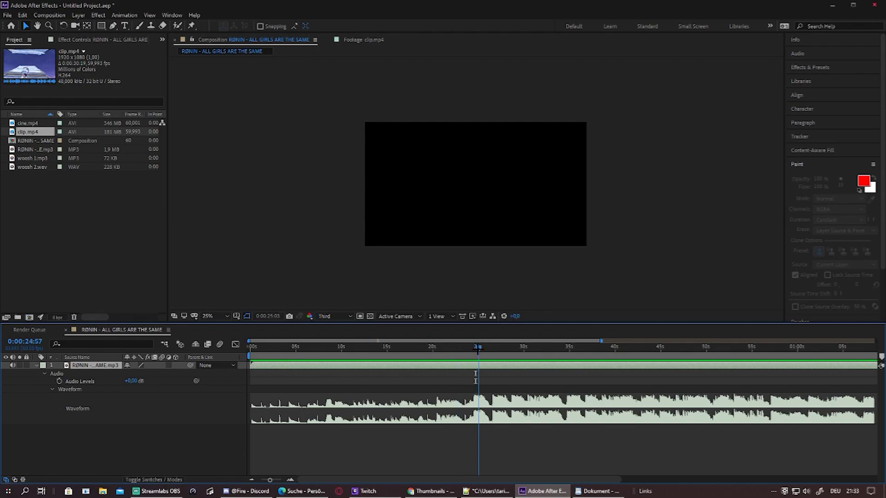
{"action": "left_click", "coordinate": [474, 346]}
{"action": "left_click_drag", "start_coordinate": [272, 480], "coordinate": [277, 480]}
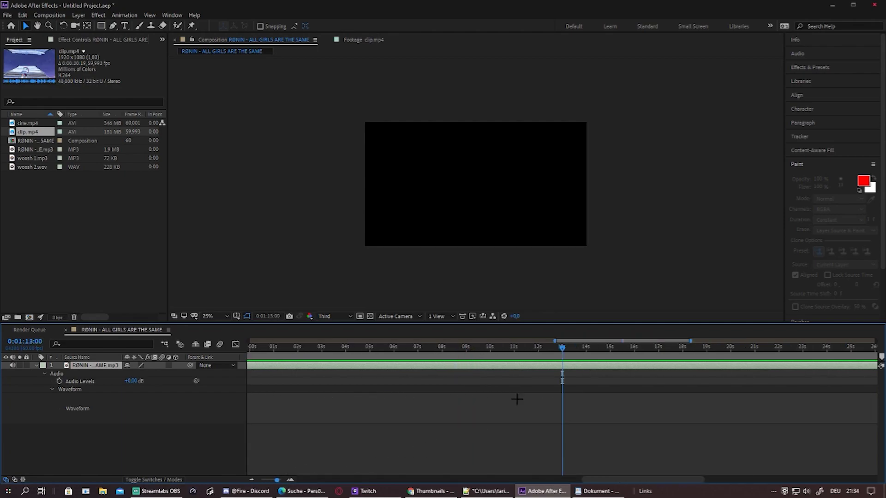
{"action": "left_click_drag", "start_coordinate": [559, 350], "coordinate": [529, 361]}
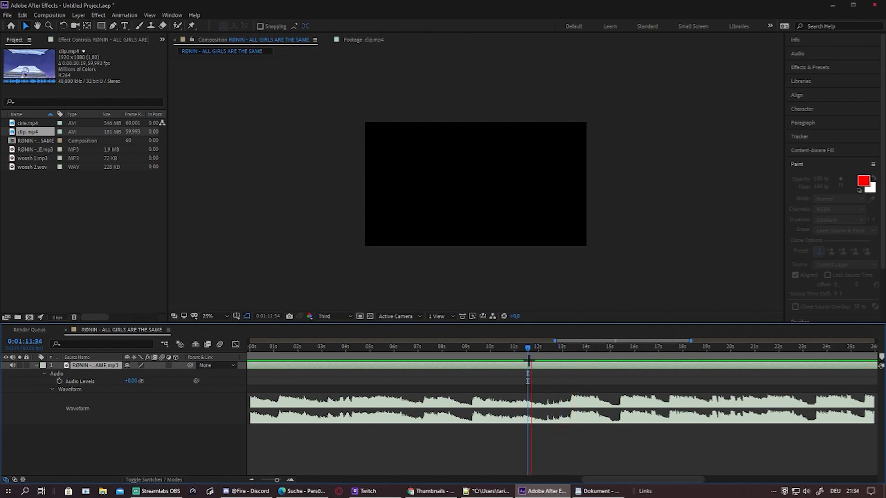
{"action": "key", "text": "space"}
{"action": "left_click_drag", "start_coordinate": [276, 480], "coordinate": [277, 480]}
{"action": "left_click_drag", "start_coordinate": [562, 346], "coordinate": [557, 347]}
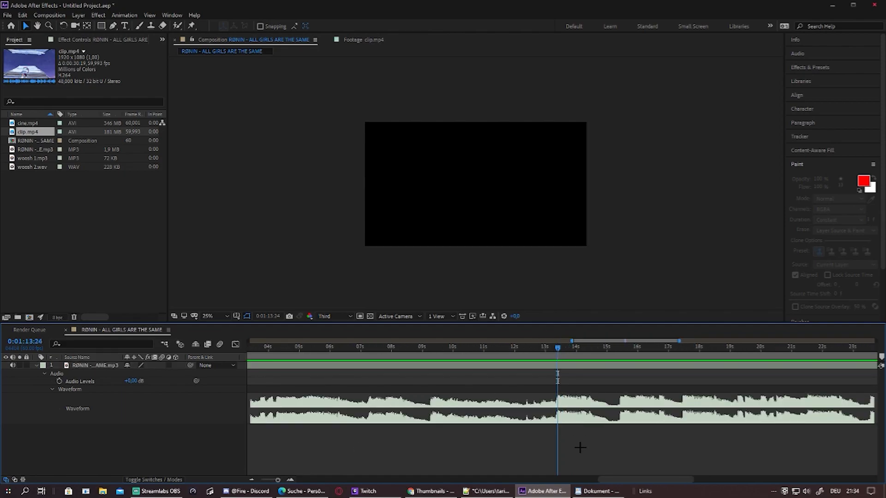
{"action": "left_click", "coordinate": [541, 364]}
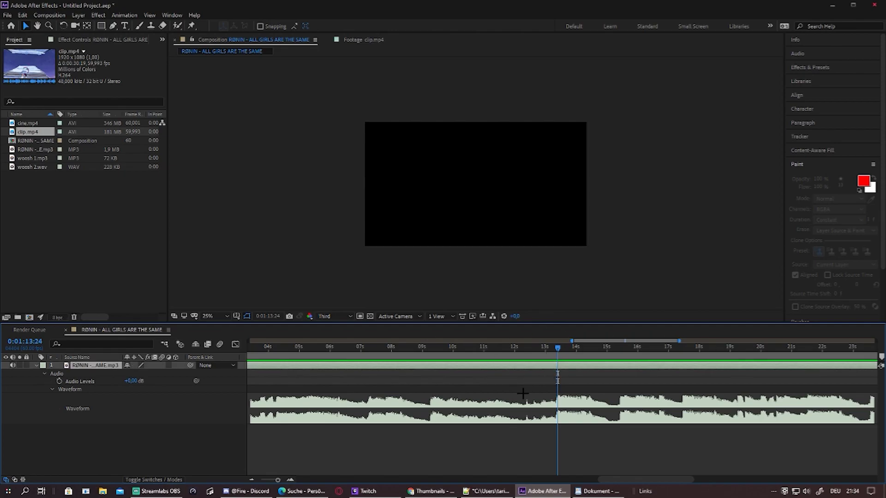
{"action": "left_click", "coordinate": [590, 468]}
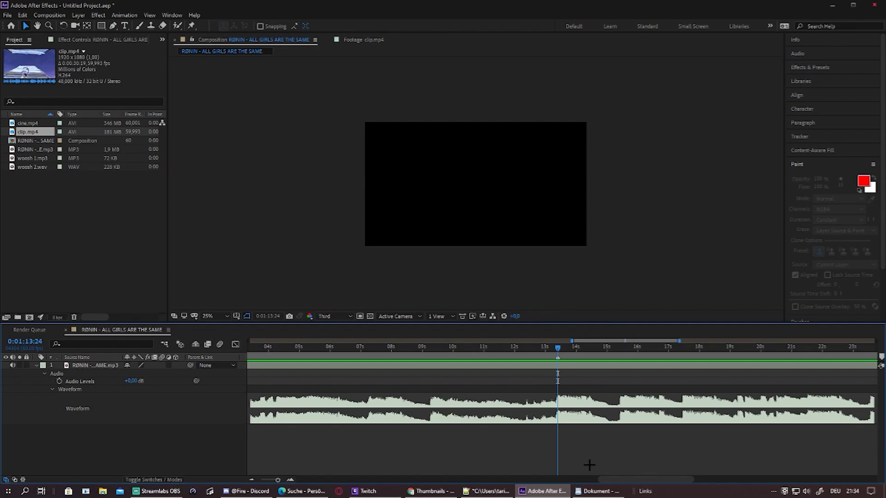
- Add a second composition marker on the earlier beat at 0:01:12:23 and preview the music around it
{"action": "left_click_drag", "start_coordinate": [557, 347], "coordinate": [513, 373]}
{"action": "key", "text": "alt+e"}
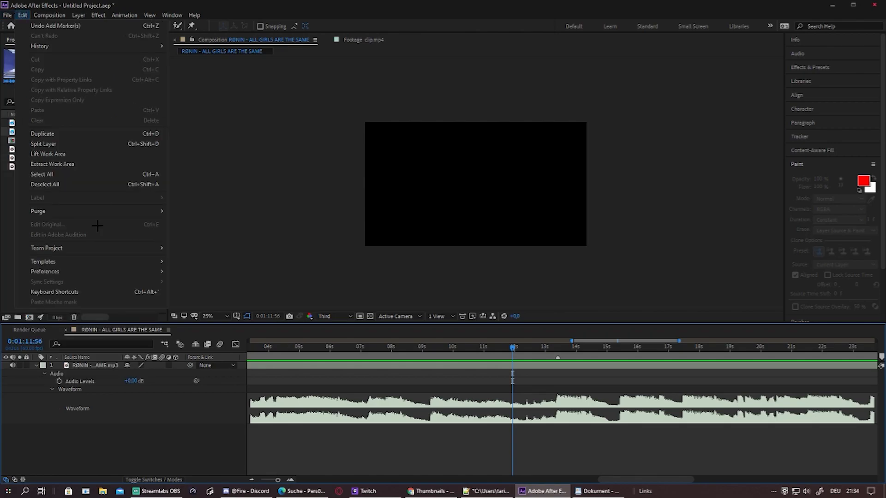
{"action": "left_click_drag", "start_coordinate": [566, 348], "coordinate": [529, 361]}
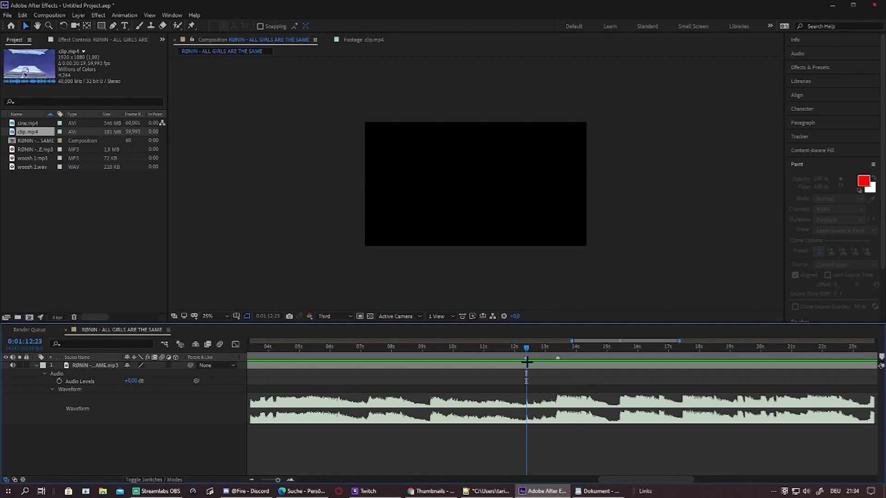
{"action": "left_click_drag", "start_coordinate": [549, 358], "coordinate": [518, 358]}
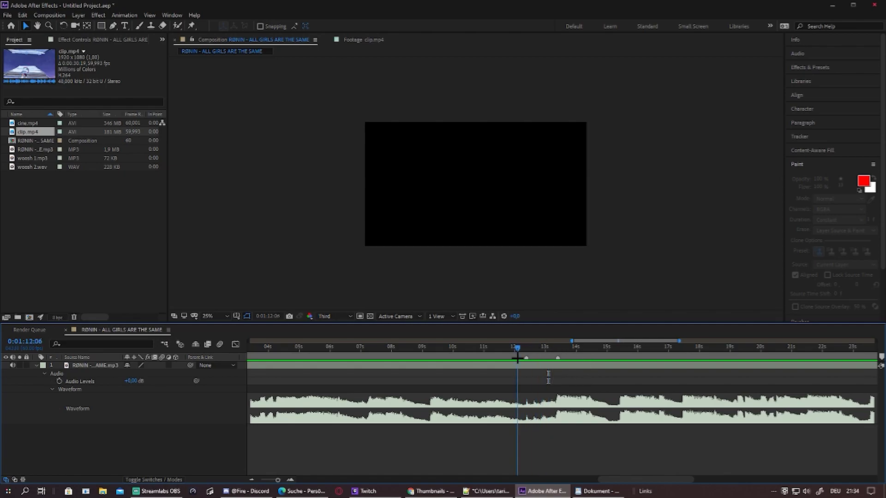
{"action": "key", "text": "space"}
- Add the trimmed clip.mp4 to the composition as a layer above the music
{"action": "left_click_drag", "start_coordinate": [36, 132], "coordinate": [258, 369]}
{"action": "left_click", "coordinate": [277, 479]}
{"action": "left_click_drag", "start_coordinate": [277, 478], "coordinate": [276, 478]}
- Mark the shot moment on the clip.mp4 layer and shift the layer so this marker aligns with the composition marker at 0:01:13:24
{"action": "left_click_drag", "start_coordinate": [423, 362], "coordinate": [615, 352]}
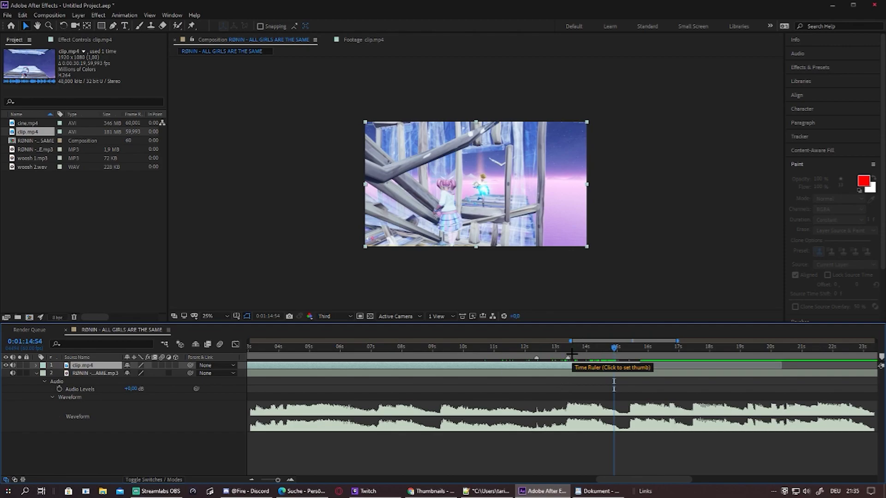
{"action": "mouse_move", "coordinate": [615, 351]}
{"action": "left_mouse_down"}
{"action": "mouse_move", "coordinate": [522, 364]}
{"action": "mouse_move", "coordinate": [567, 374]}
{"action": "mouse_move", "coordinate": [542, 370]}
{"action": "left_mouse_up"}
{"action": "mouse_move", "coordinate": [571, 344]}
{"action": "left_mouse_down"}
{"action": "mouse_move", "coordinate": [483, 347]}
{"action": "mouse_move", "coordinate": [565, 385]}
{"action": "left_mouse_up"}
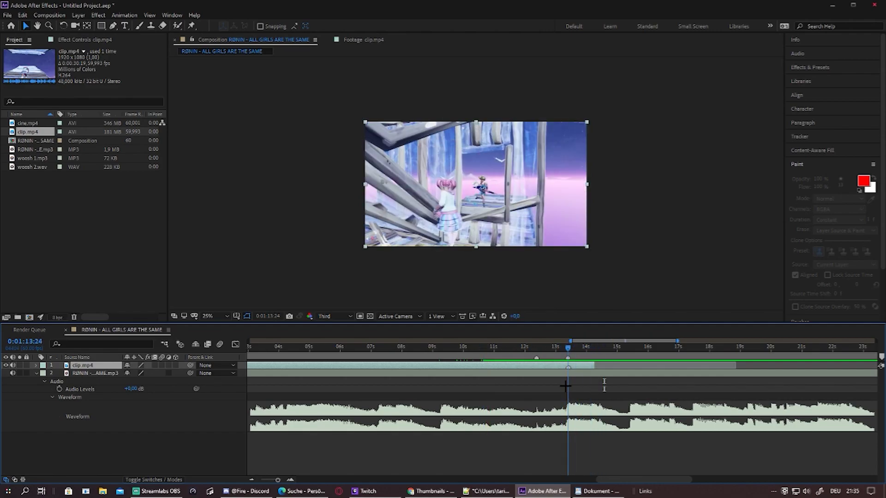
{"action": "left_click_drag", "start_coordinate": [277, 480], "coordinate": [277, 480]}
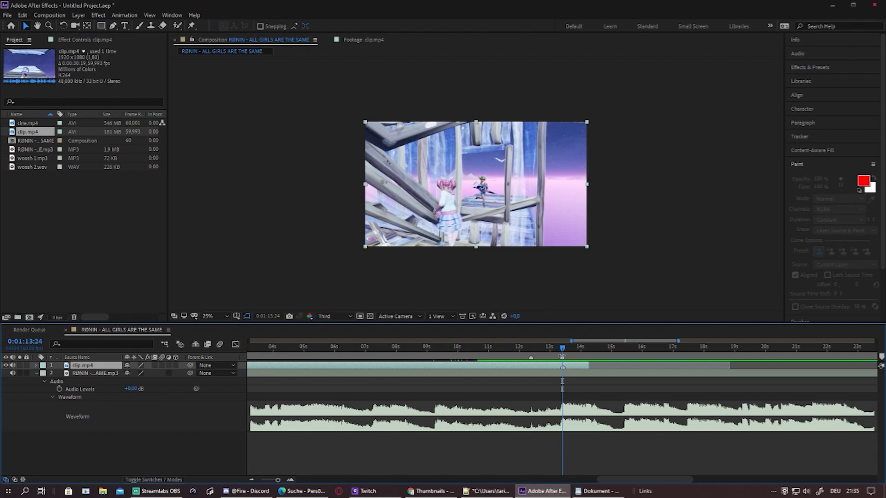
- Examine the clip.mp4 frames leading up to the 0:01:13:24 beat marker, going back to 0:01:13:13
{"action": "left_click_drag", "start_coordinate": [562, 357], "coordinate": [562, 358]}
{"action": "key", "text": "Page_Up"}
{"action": "key", "text": "Page_Up"}
{"action": "key", "text": "Page_Up"}
{"action": "key", "text": "Page_Up"}
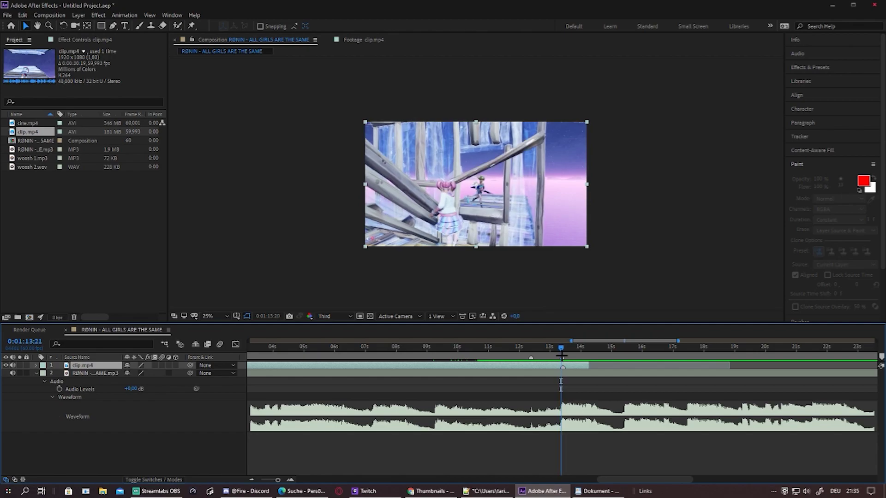
{"action": "key", "text": "Page_Up"}
{"action": "key", "text": "Page_Up"}
{"action": "key", "text": "Page_Up"}
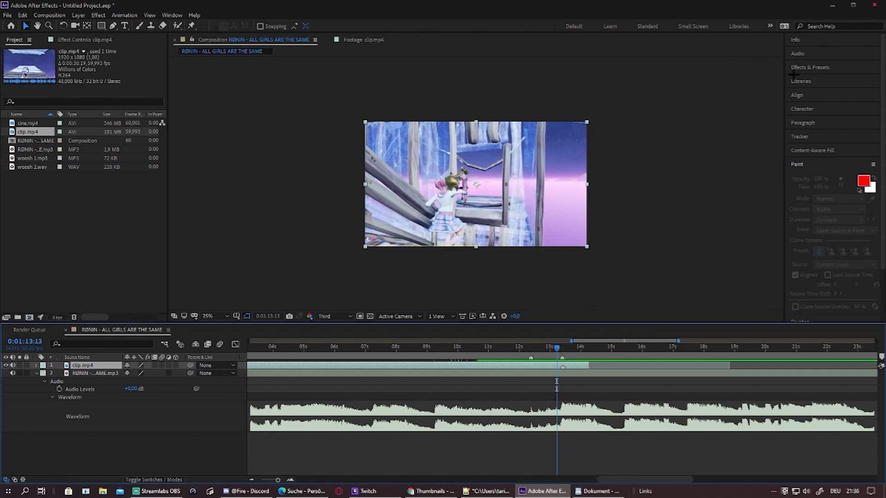
- Search the effects for "twix" and apply Twixtor to the clip.mp4 layer
{"action": "left_click", "coordinate": [811, 68]}
{"action": "left_click", "coordinate": [803, 80]}
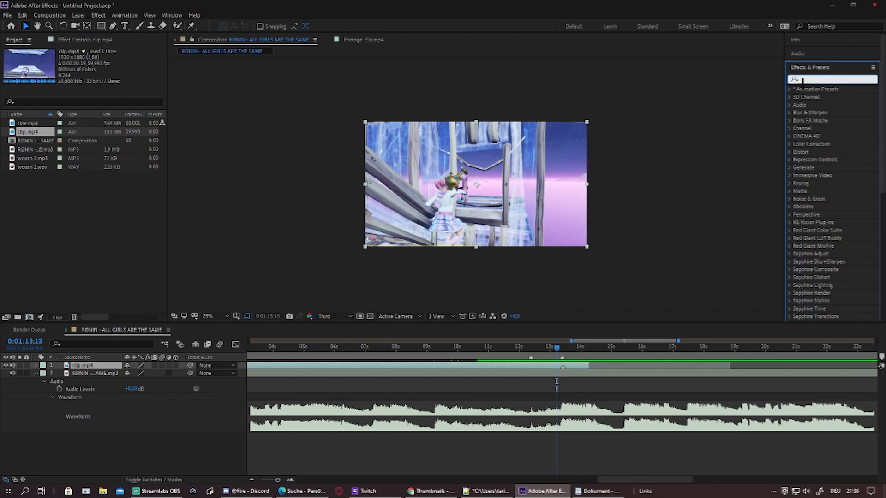
{"action": "type", "text": "tw"}
{"action": "type", "text": "ixot"}
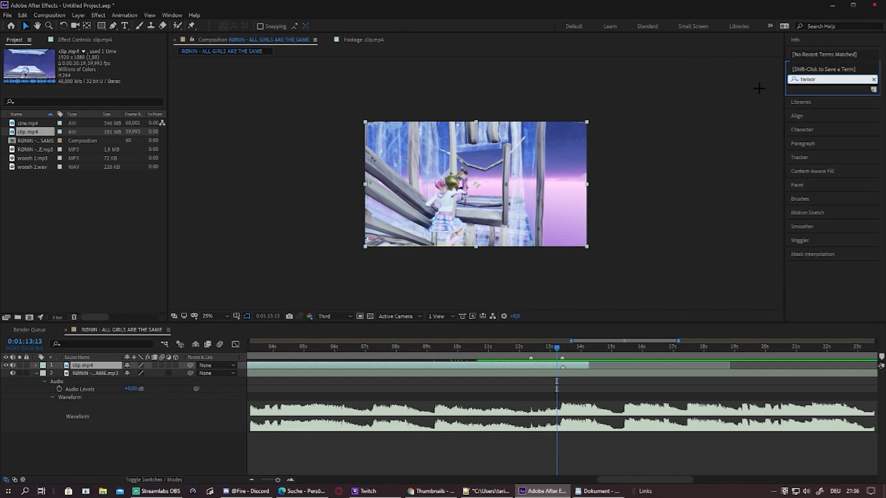
{"action": "left_click", "coordinate": [813, 80]}
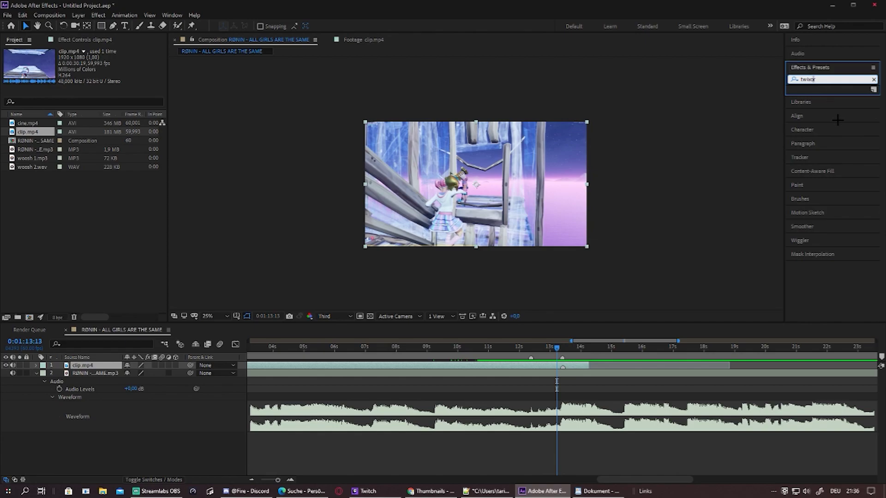
{"action": "key", "text": "BackSpace"}
{"action": "key", "text": "BackSpace"}
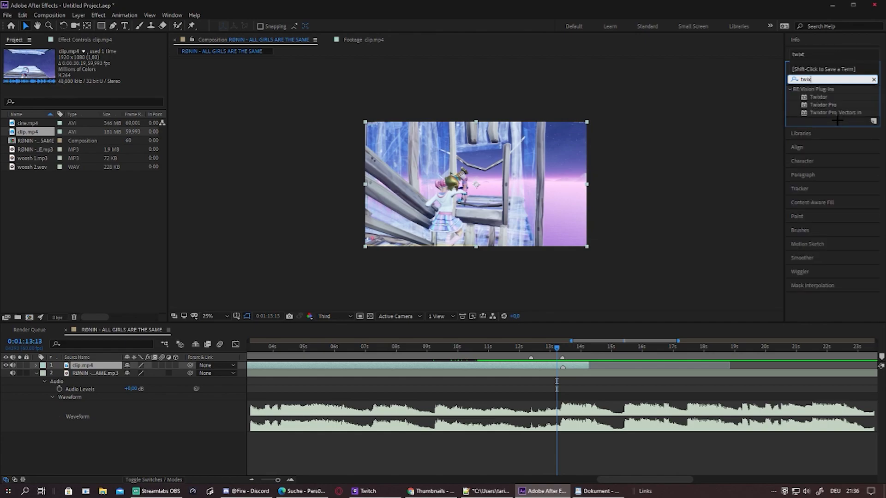
{"action": "left_click_drag", "start_coordinate": [824, 97], "coordinate": [539, 365]}
- Set Twixtor's Input: Frame Rate to 60 on clip.mp4
{"action": "left_click", "coordinate": [100, 123]}
{"action": "type", "text": "60"}
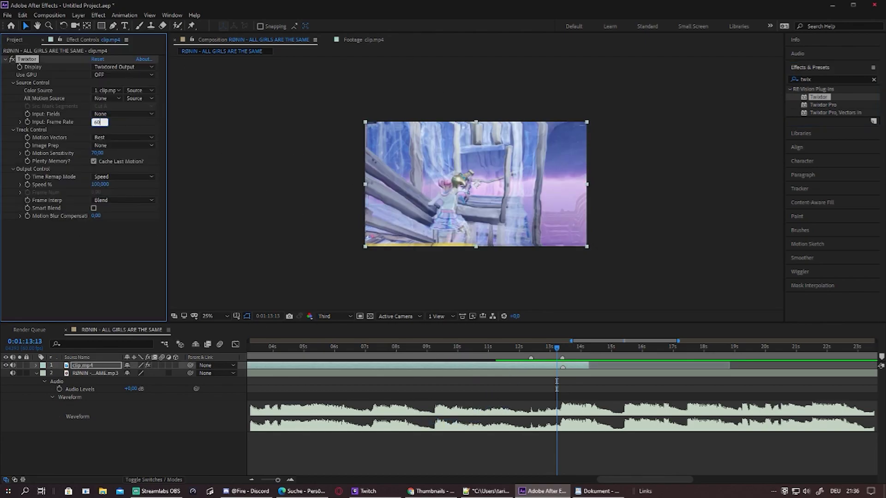
{"action": "key", "text": "Return"}
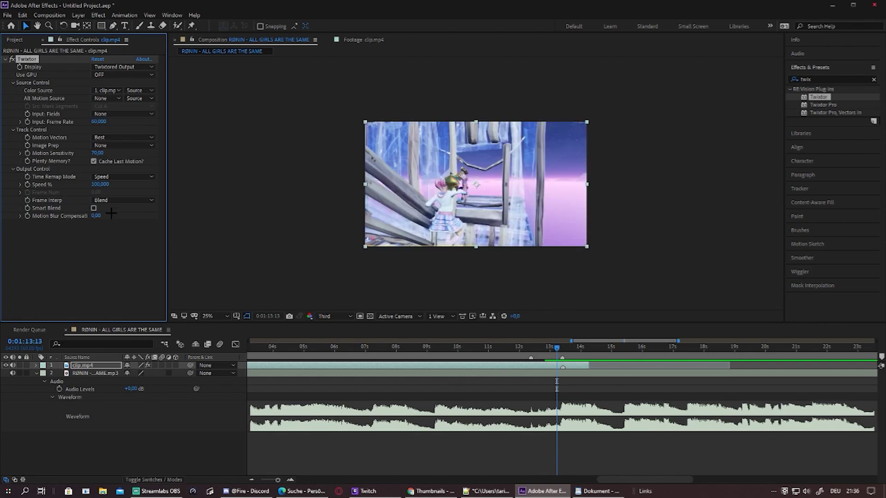
- Pre-compose the clip.mp4 layer as clip.mp4 Comp 1, moving all attributes into the new composition
{"action": "right_click", "coordinate": [476, 366]}
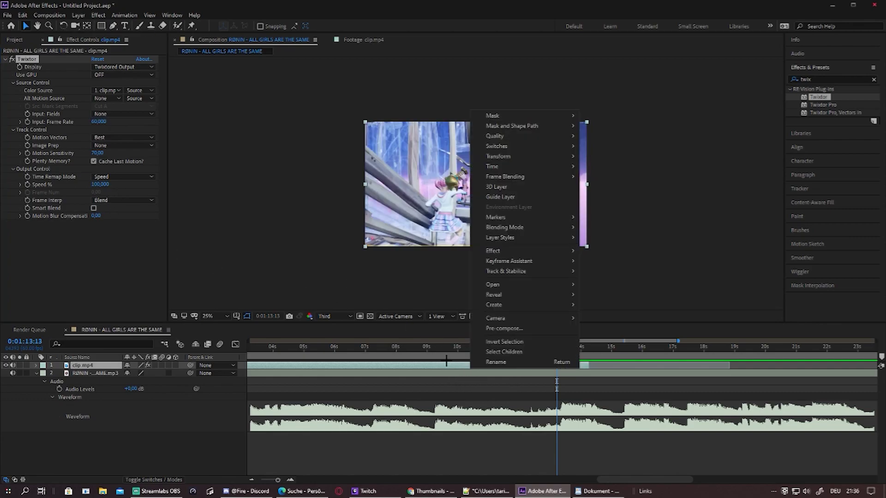
{"action": "left_click", "coordinate": [502, 328]}
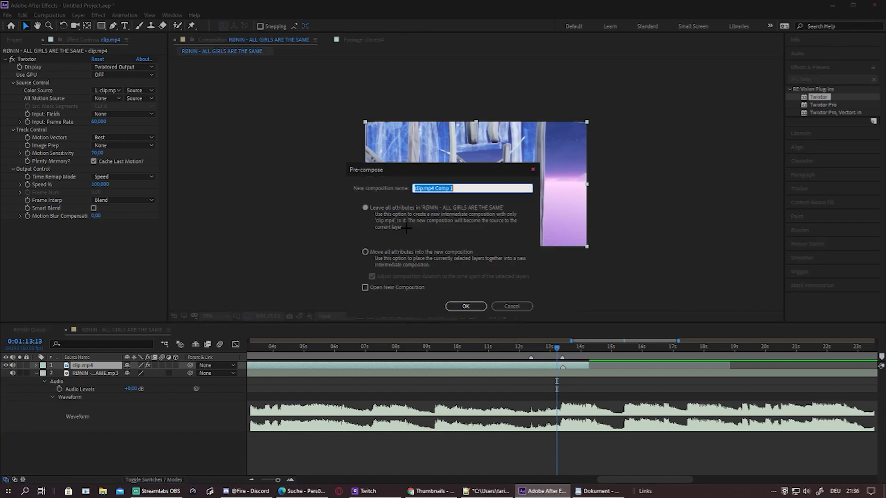
{"action": "left_click", "coordinate": [385, 252]}
{"action": "left_click", "coordinate": [465, 306]}
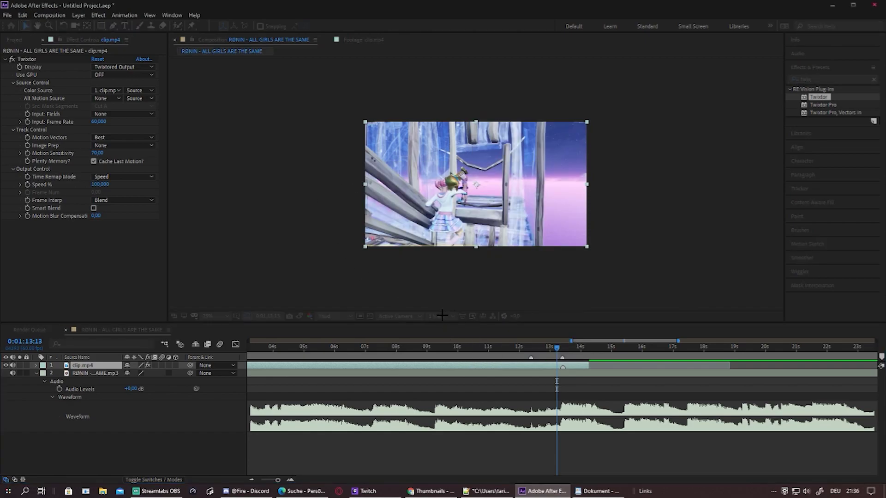
- Split the clip.mp4 Comp 1 layer at 0:01:13:11, just before the shot, and delete the leftover marker on the earlier part
{"action": "left_click_drag", "start_coordinate": [557, 347], "coordinate": [562, 347]}
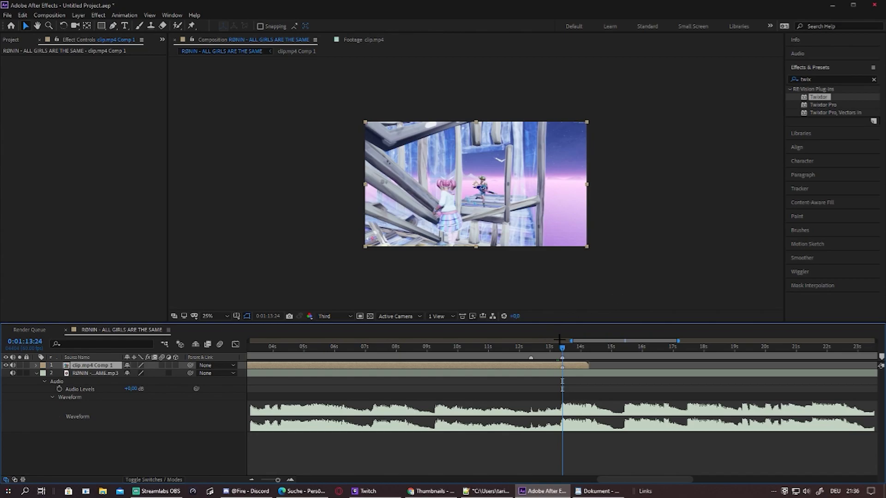
{"action": "left_click_drag", "start_coordinate": [563, 347], "coordinate": [556, 347]}
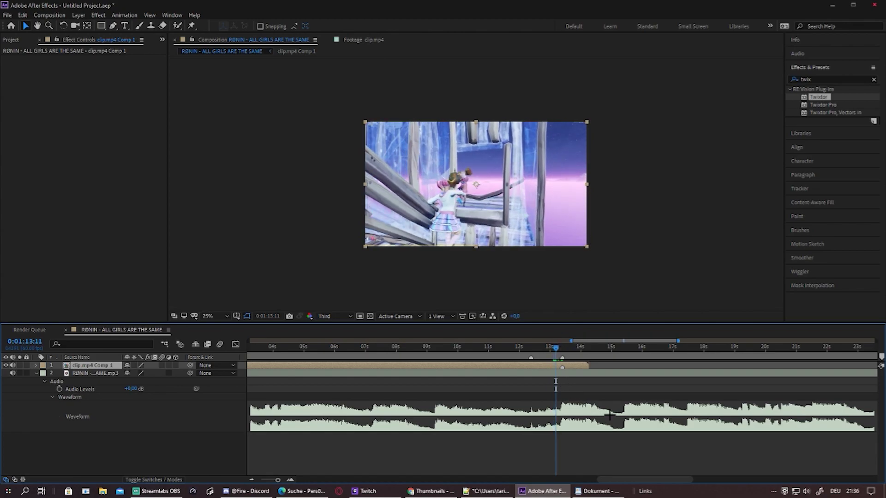
{"action": "key", "text": "ctrl+shift+d"}
{"action": "right_click", "coordinate": [562, 374]}
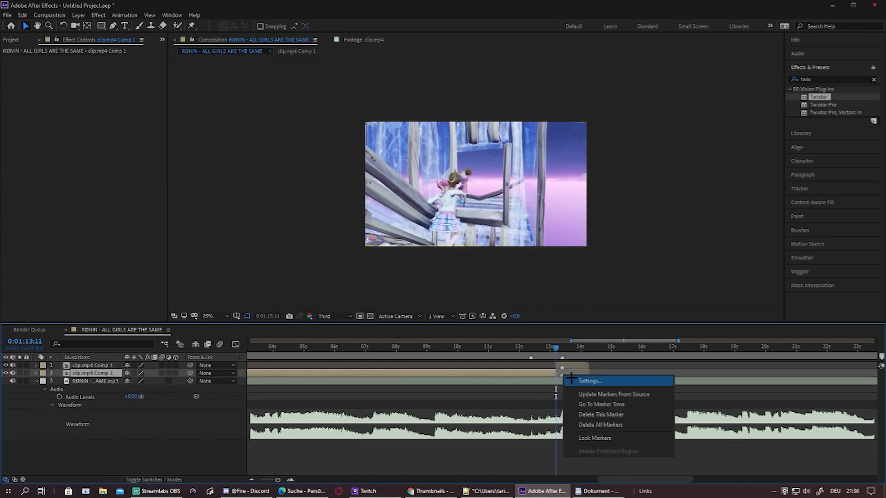
{"action": "left_click", "coordinate": [596, 414]}
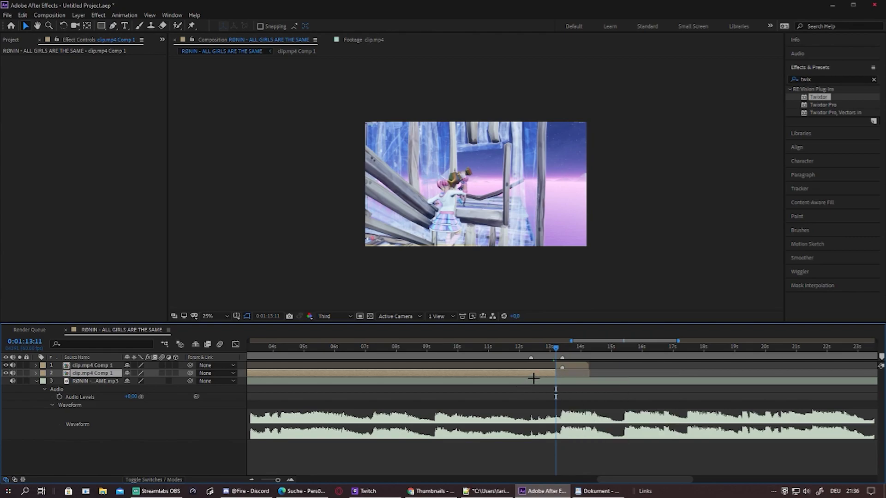
- Shift the earlier clip part so it ends at the 0:01:12:23 composition marker and preview the cut
{"action": "left_click_drag", "start_coordinate": [548, 351], "coordinate": [525, 374]}
{"action": "left_click", "coordinate": [507, 349]}
{"action": "key", "text": "space"}
{"action": "left_click_drag", "start_coordinate": [511, 352], "coordinate": [553, 357]}
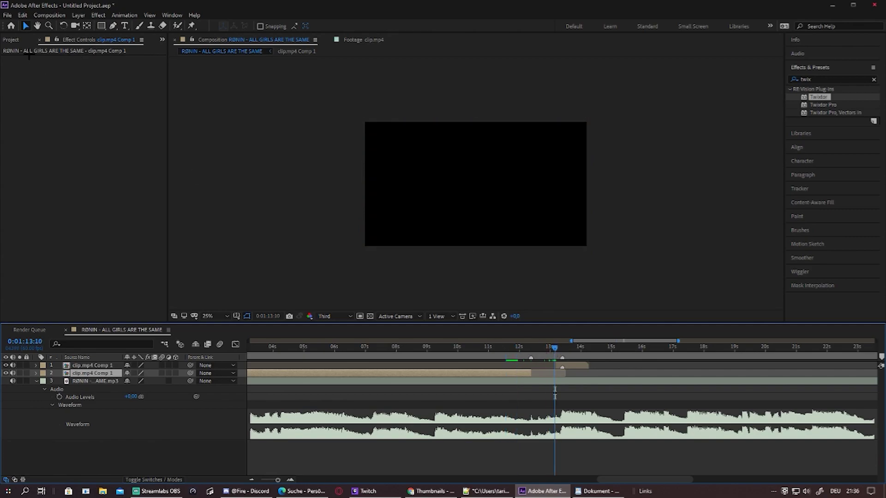
- Open the cineR.mp4 footage and trim it with an in point at 0:00:02:34 and an out point at 0:00:19:20
{"action": "left_click", "coordinate": [14, 39]}
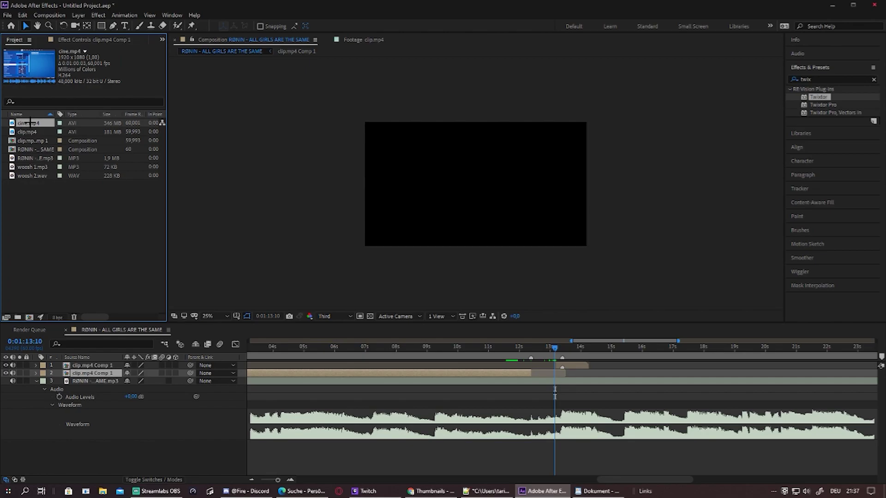
{"action": "double_click", "coordinate": [29, 131]}
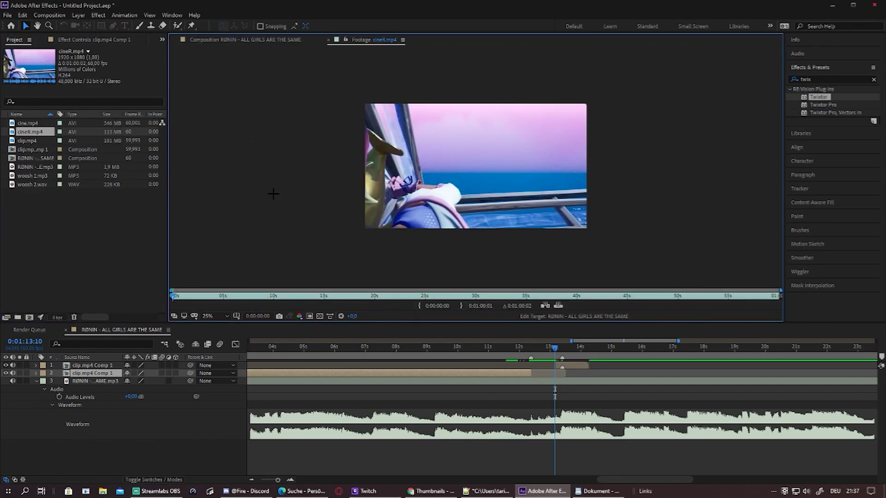
{"action": "scroll", "coordinate": [370, 160], "scroll_direction": "up", "scroll_amount": 2}
{"action": "scroll", "coordinate": [406, 138], "scroll_direction": "down", "scroll_amount": 1}
{"action": "scroll", "coordinate": [258, 244], "scroll_direction": "down", "scroll_amount": 1}
{"action": "left_click_drag", "start_coordinate": [179, 296], "coordinate": [201, 292]}
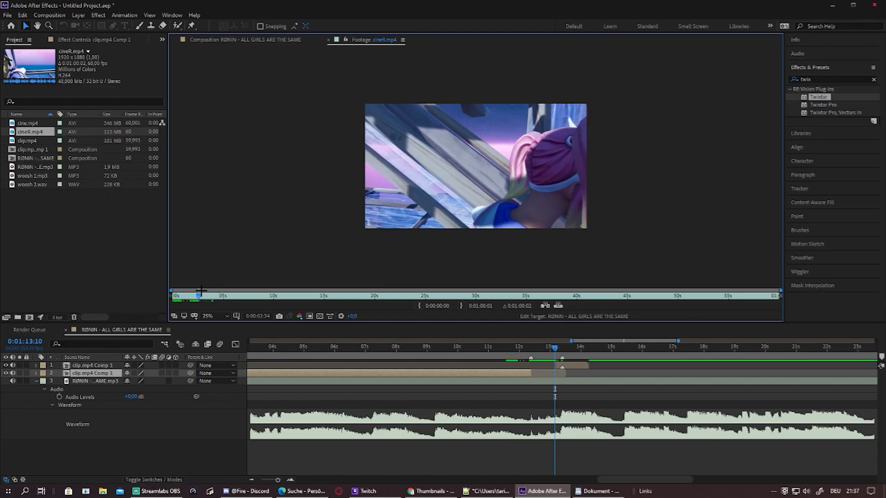
{"action": "left_click", "coordinate": [419, 306]}
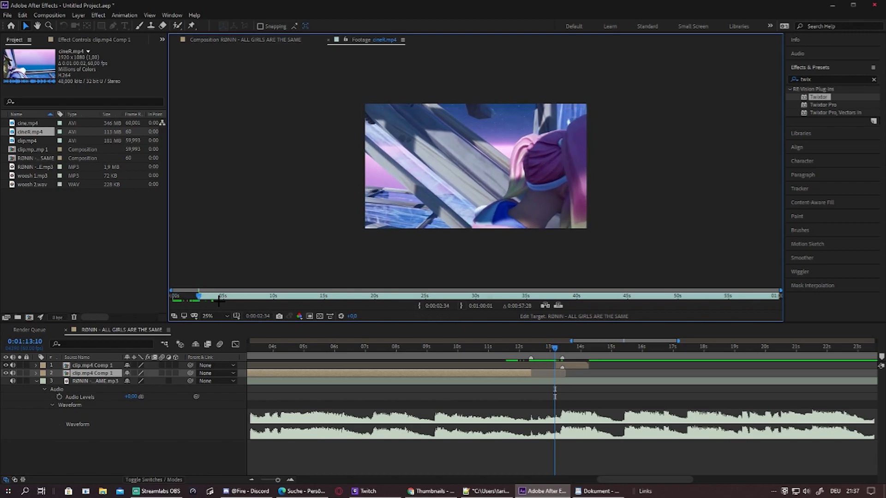
{"action": "left_click_drag", "start_coordinate": [202, 295], "coordinate": [368, 261]}
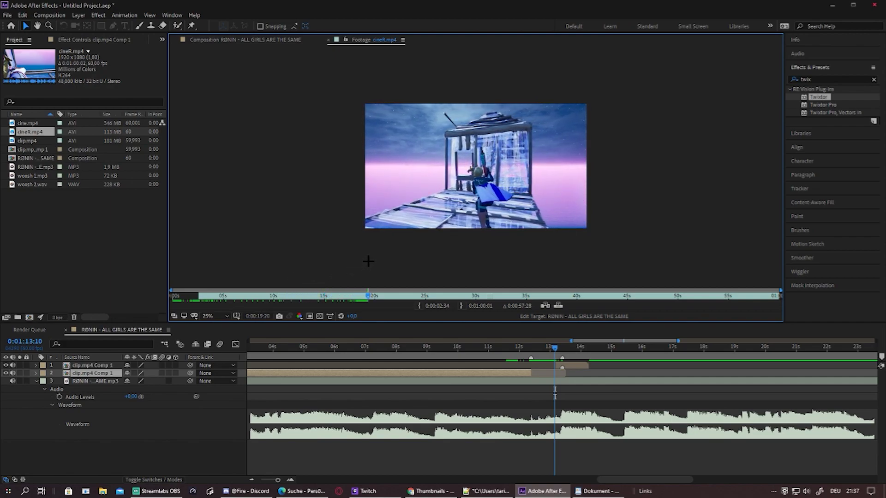
{"action": "left_click", "coordinate": [461, 305]}
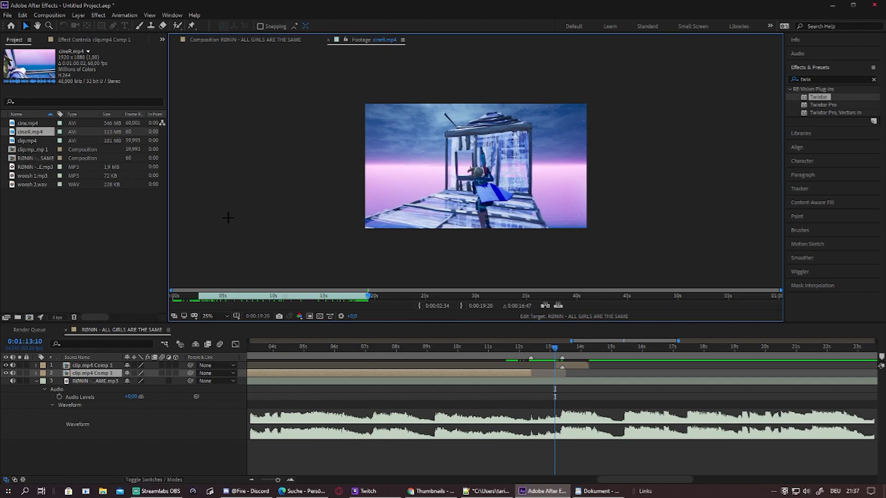
- Place the trimmed cineR.mp4 between the two clip parts, starting at the 0:01:12:23 marker, and enable time remapping on it
{"action": "left_click_drag", "start_coordinate": [21, 132], "coordinate": [541, 391]}
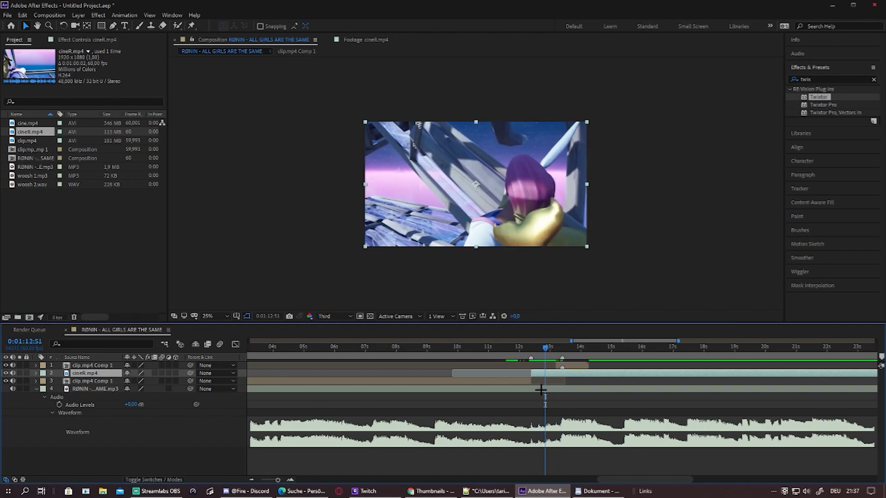
{"action": "left_click_drag", "start_coordinate": [541, 351], "coordinate": [547, 379]}
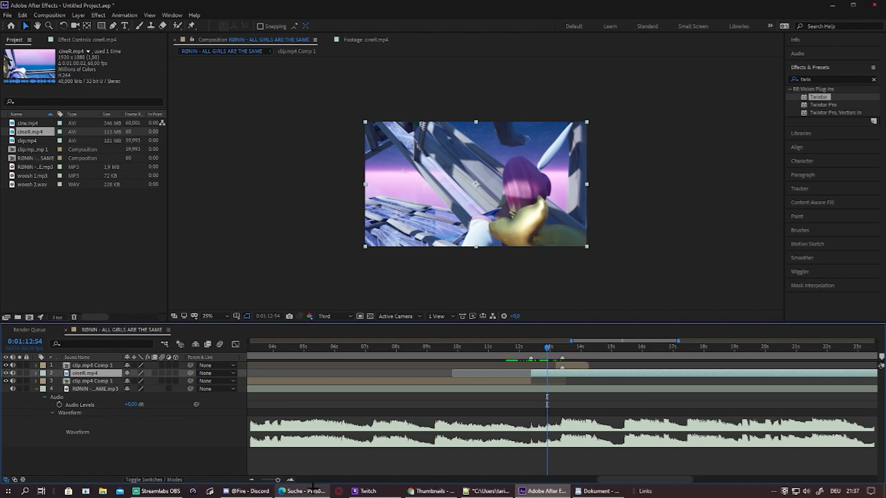
{"action": "mouse_move", "coordinate": [313, 487]}
{"action": "key", "text": "ctrl+alt+t"}
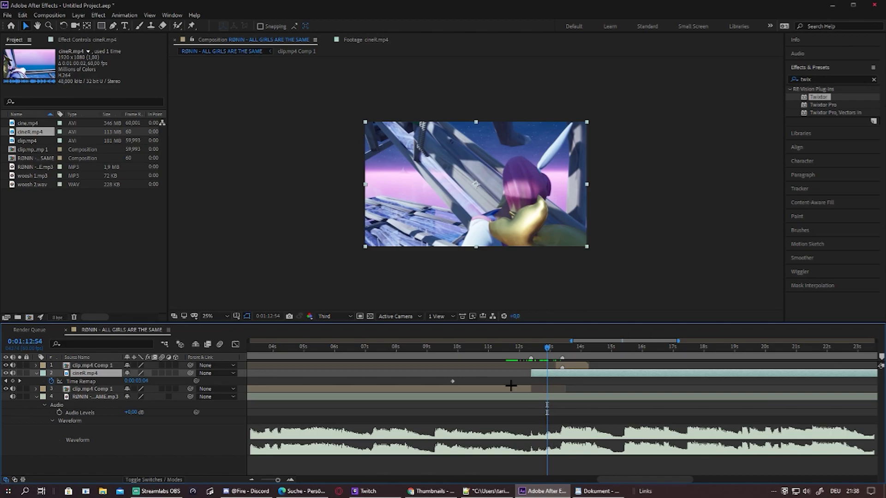
- Add Time Remap keyframes to cineR.mp4 at its start, 0:01:12:23, and at its end, 0:01:29:10
{"action": "left_click_drag", "start_coordinate": [547, 347], "coordinate": [531, 347]}
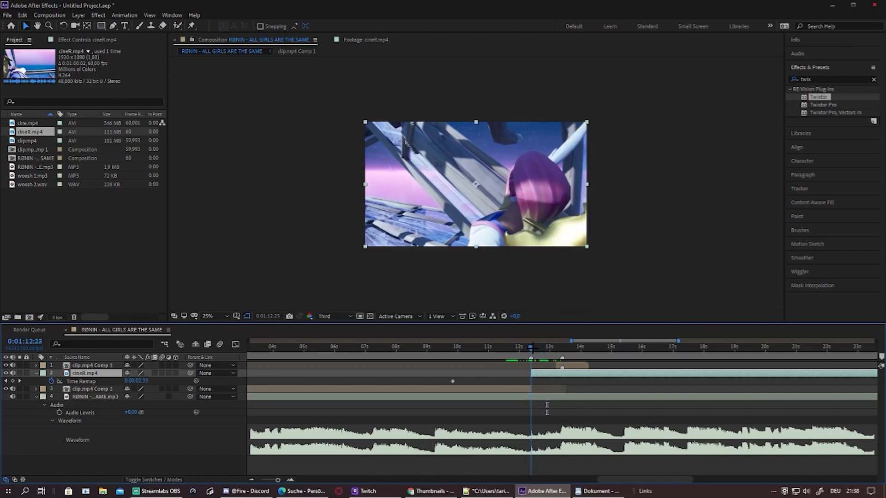
{"action": "left_click", "coordinate": [12, 381]}
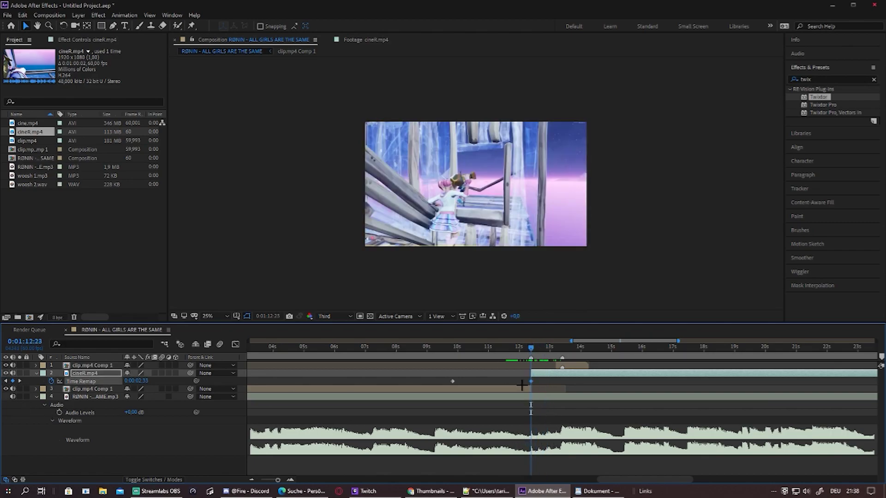
{"action": "left_click_drag", "start_coordinate": [278, 480], "coordinate": [273, 480]}
{"action": "key", "text": "o"}
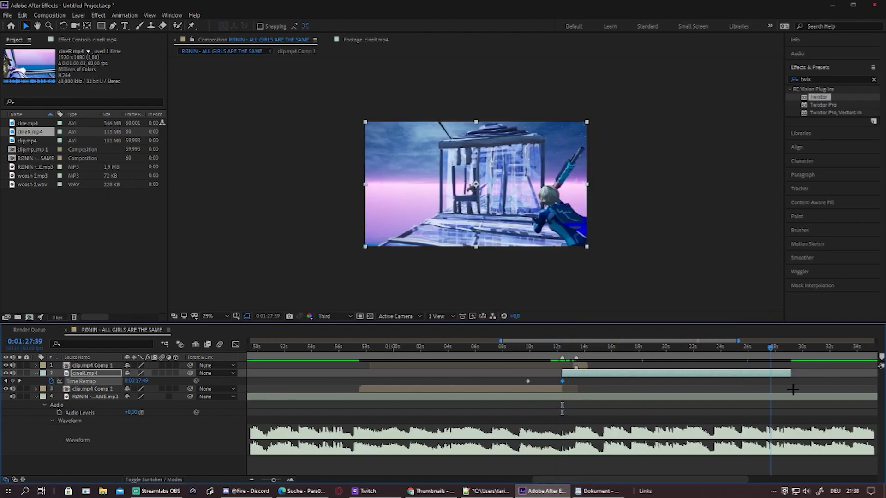
{"action": "left_click", "coordinate": [12, 381]}
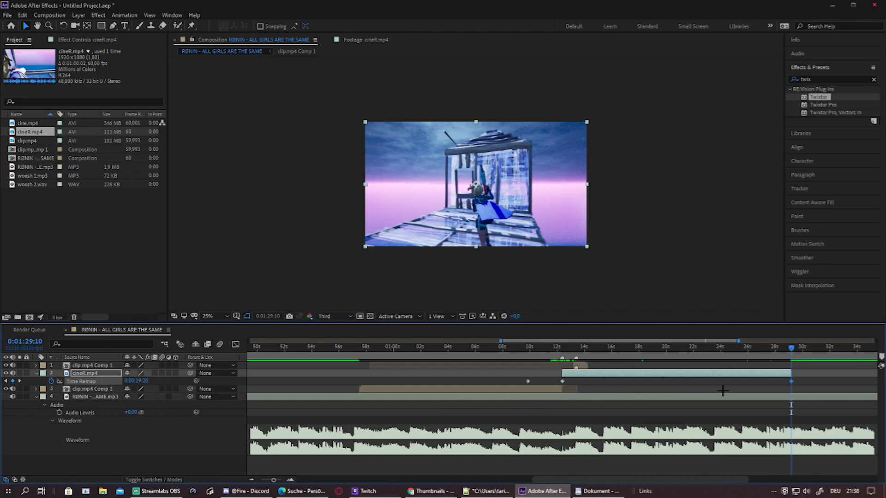
- Move the last Time Remap keyframe close to the start keyframe and trim cineR.mp4's end to where the second clip part begins
{"action": "left_click_drag", "start_coordinate": [791, 382], "coordinate": [569, 382]}
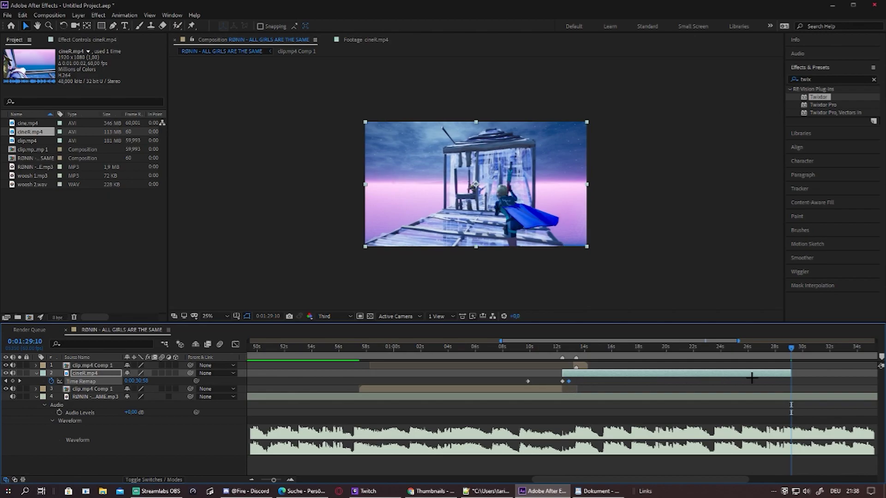
{"action": "left_click_drag", "start_coordinate": [777, 374], "coordinate": [577, 374]}
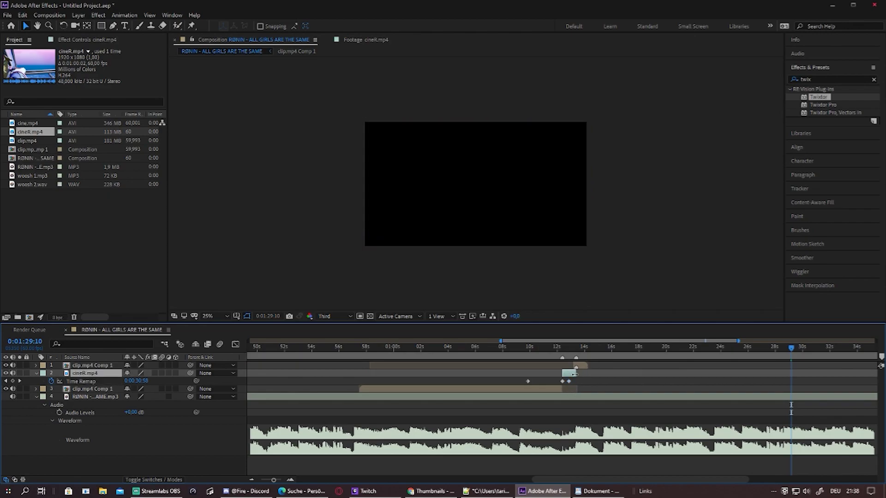
- Place cineR.mp4's last Time Remap keyframe at 0:01:12:53, trim the layer to end there, and apply Easy Ease to both visible keyframes
{"action": "left_click_drag", "start_coordinate": [791, 348], "coordinate": [571, 349]}
{"action": "left_click_drag", "start_coordinate": [276, 480], "coordinate": [279, 480]}
{"action": "left_click_drag", "start_coordinate": [562, 347], "coordinate": [495, 381]}
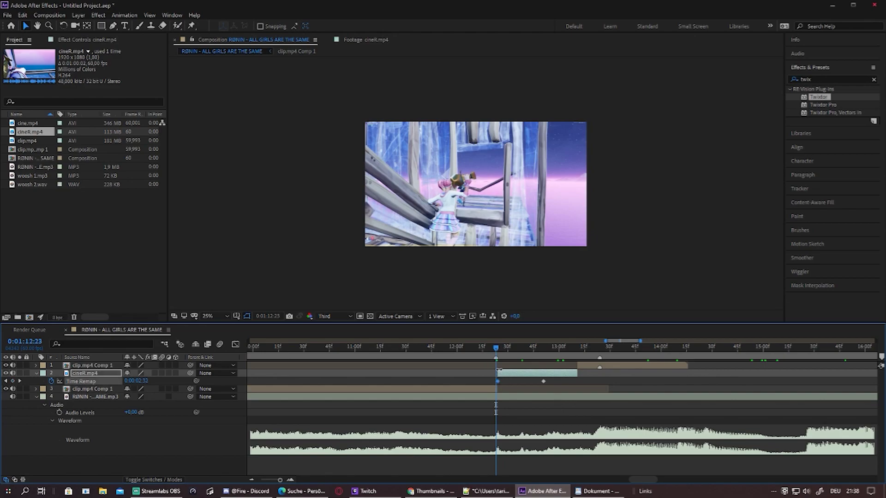
{"action": "left_click_drag", "start_coordinate": [496, 348], "coordinate": [487, 387]}
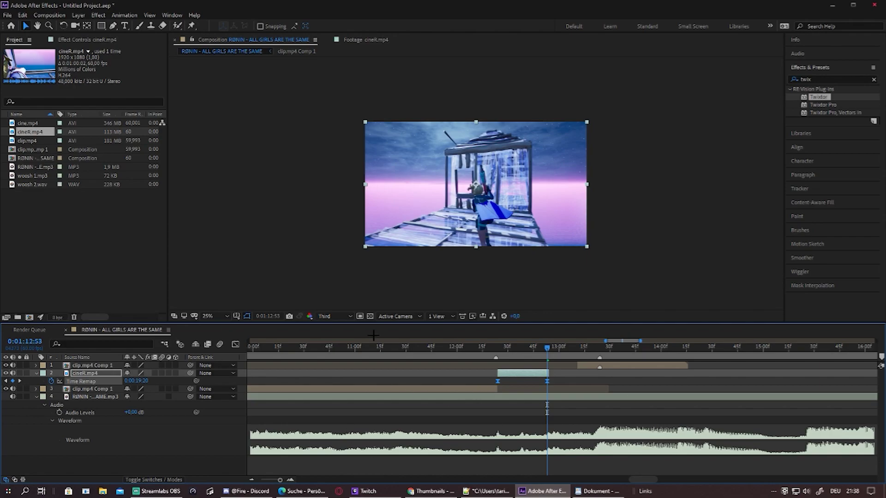
- Show the Time Remap curve in the graph editor and pull the start keyframe's outgoing handle steeply upward for a fast start
{"action": "left_click", "coordinate": [235, 344]}
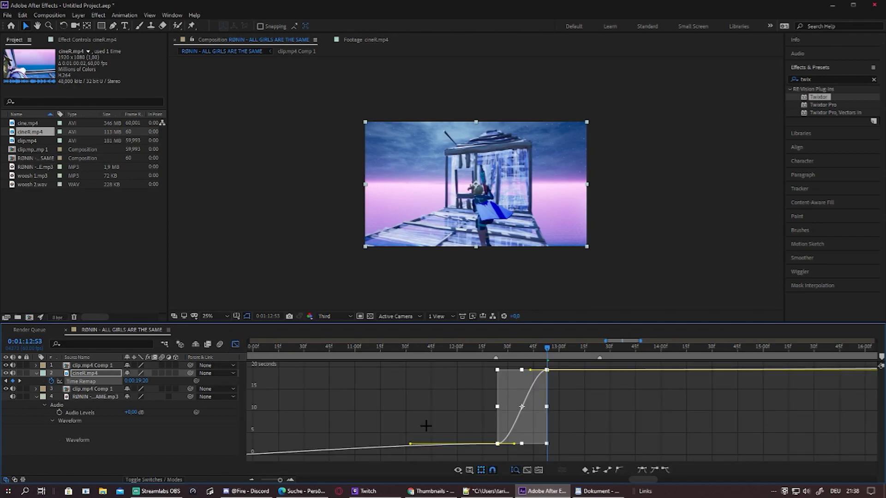
{"action": "left_click", "coordinate": [590, 435]}
{"action": "left_click", "coordinate": [497, 444]}
{"action": "left_click_drag", "start_coordinate": [514, 444], "coordinate": [464, 376]}
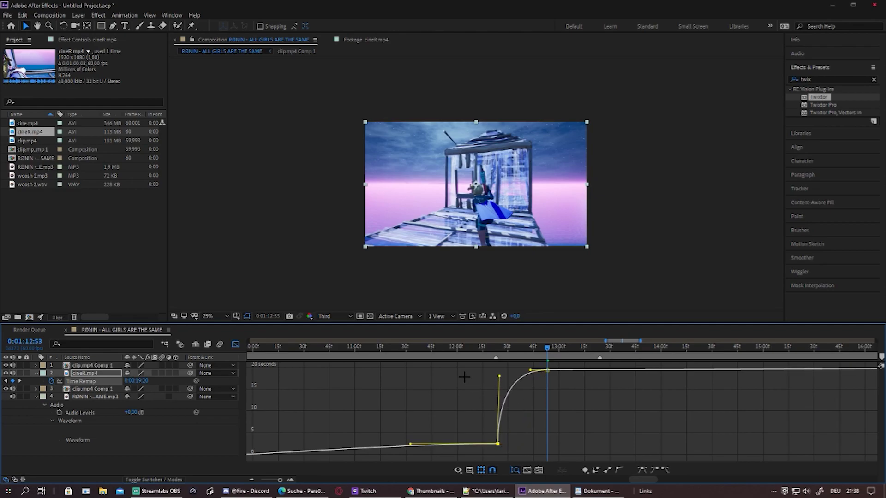
- Lengthen the last Time Remap keyframe's incoming handle for a softer stop, preview the ramp, and leave the graph editor
{"action": "left_click_drag", "start_coordinate": [531, 370], "coordinate": [492, 365]}
{"action": "key", "text": "space"}
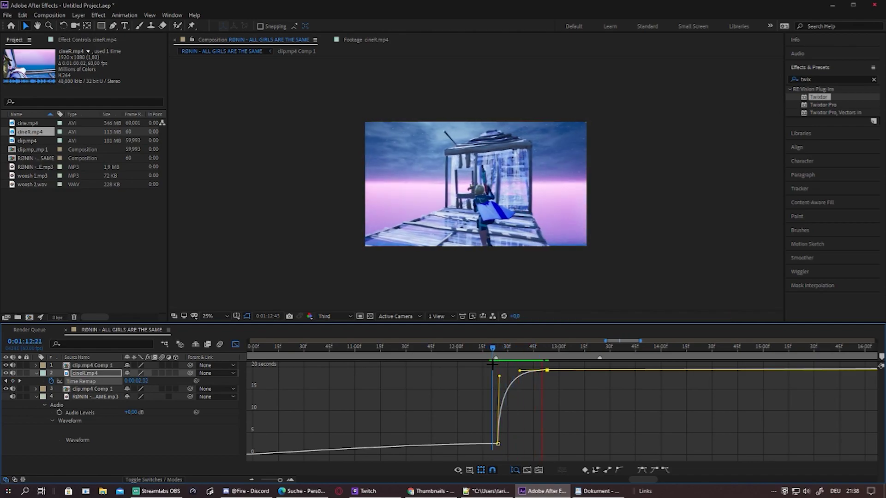
{"action": "left_click", "coordinate": [235, 344]}
- Duplicate the cineR.mp4 layer, place the copy directly after the original, and time-reverse its Time Remap keyframes
{"action": "left_click_drag", "start_coordinate": [589, 348], "coordinate": [526, 350]}
{"action": "key", "text": "ctrl+d"}
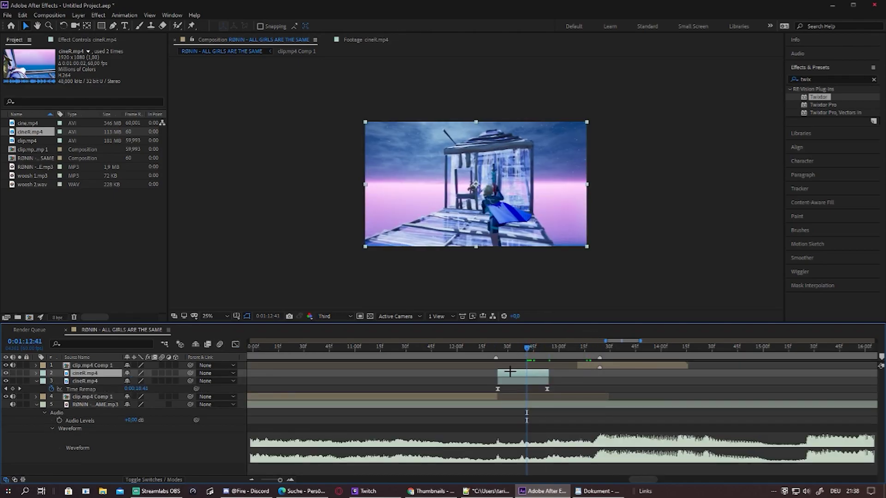
{"action": "left_click_drag", "start_coordinate": [514, 371], "coordinate": [562, 375]}
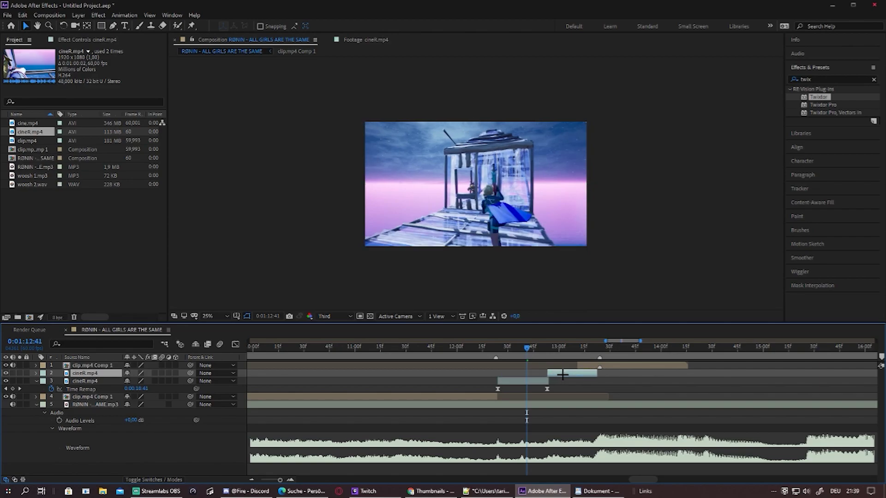
{"action": "key", "text": "ctrl+alt+t"}
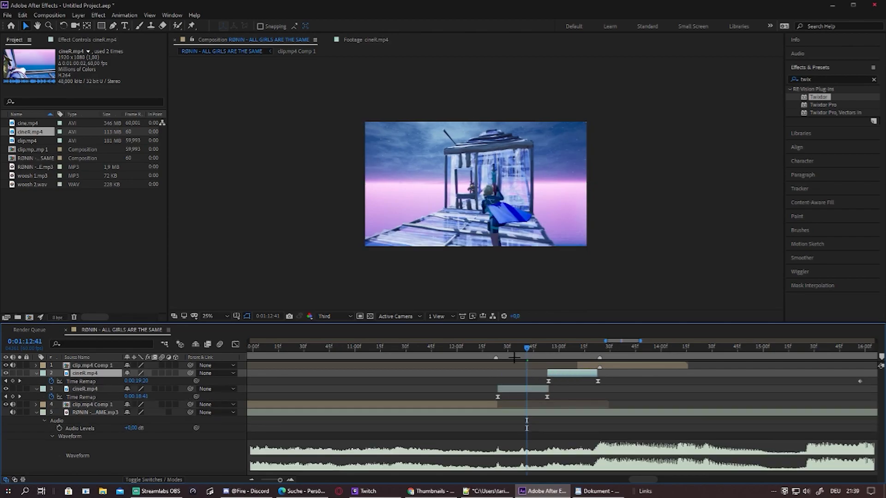
- Move the reversed cineR.mp4 copy's second Time Remap keyframe to 0:01:13:11 and adjust its incoming curve in the graph editor
{"action": "left_click_drag", "start_coordinate": [527, 347], "coordinate": [578, 347]}
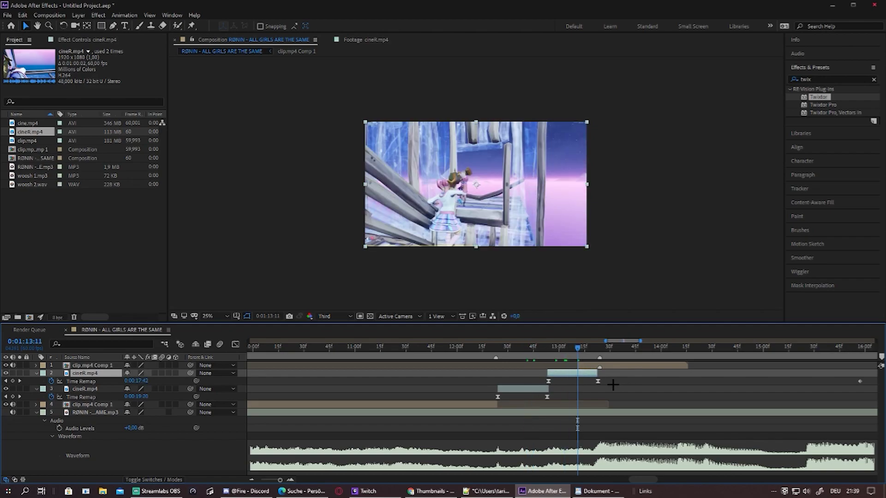
{"action": "left_click_drag", "start_coordinate": [598, 381], "coordinate": [578, 381]}
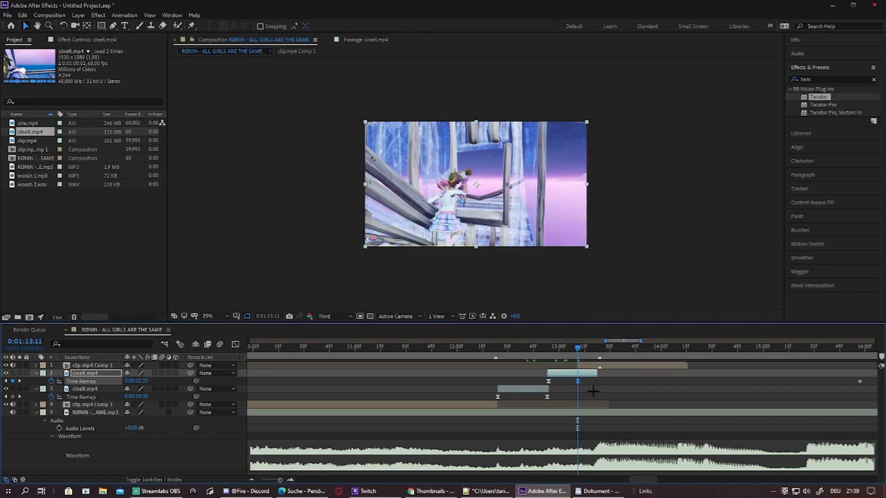
{"action": "left_click", "coordinate": [236, 345]}
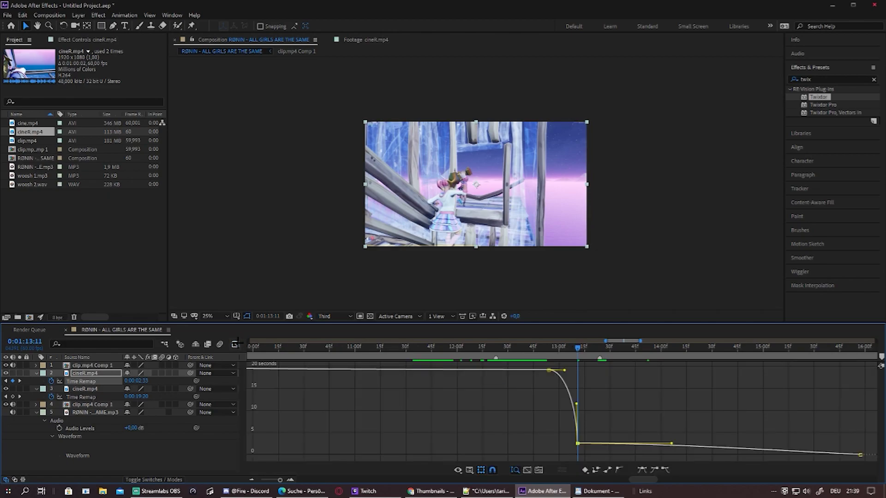
{"action": "mouse_move", "coordinate": [576, 405]}
{"action": "left_mouse_down"}
{"action": "mouse_move", "coordinate": [576, 370]}
{"action": "mouse_move", "coordinate": [477, 354]}
{"action": "left_mouse_up"}
{"action": "left_click", "coordinate": [235, 344]}
- Play back the cinematic and its reversed copy from just before the first beat marker to check the transition
{"action": "key", "text": "space"}
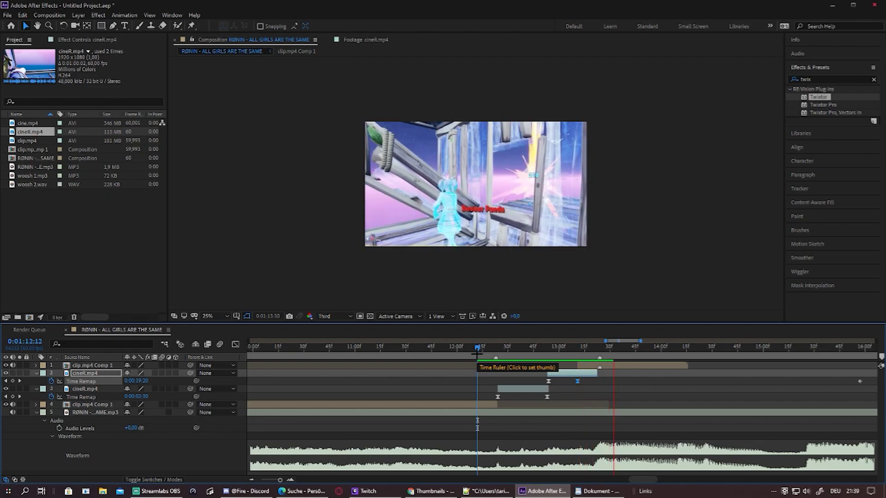
{"action": "left_click", "coordinate": [668, 355]}
{"action": "left_click_drag", "start_coordinate": [641, 352], "coordinate": [482, 350]}
{"action": "key", "text": "space"}
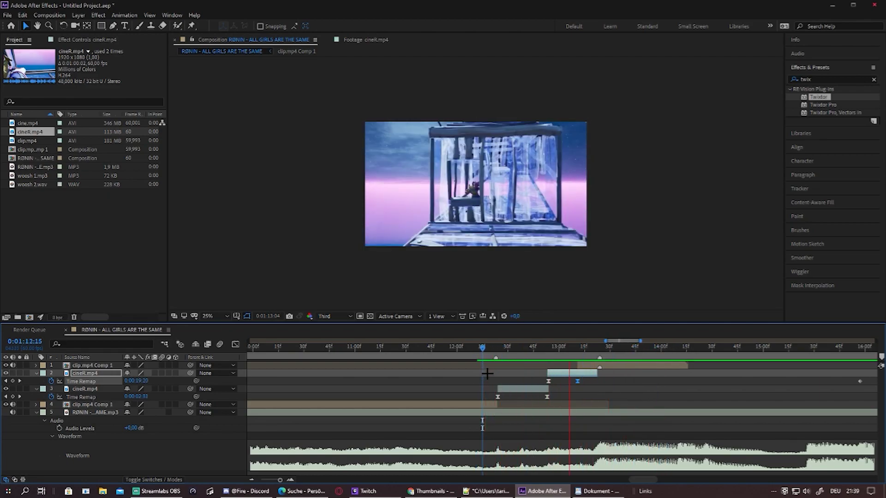
{"action": "key", "text": "space"}
- Duplicate the second clip.mp4 Comp 1 part, keeping only video on the upper copy and only audio on the lower one
{"action": "key", "text": "ctrl+Up"}
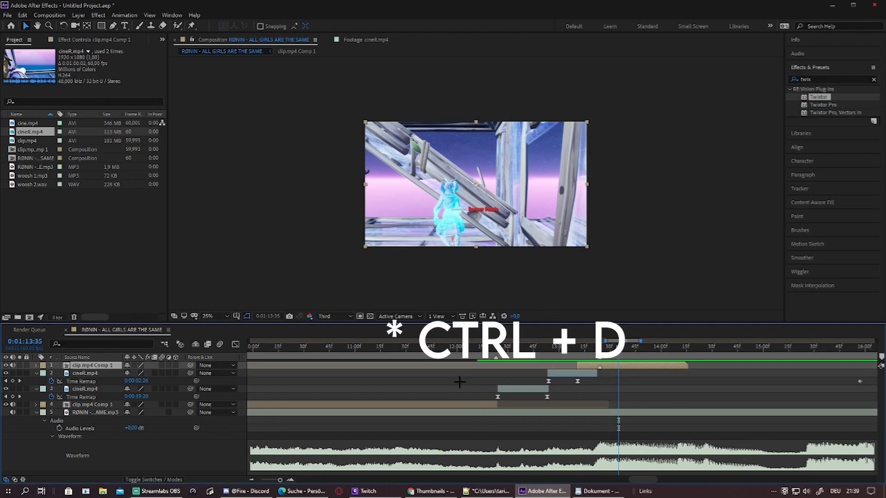
{"action": "key", "text": "ctrl+d"}
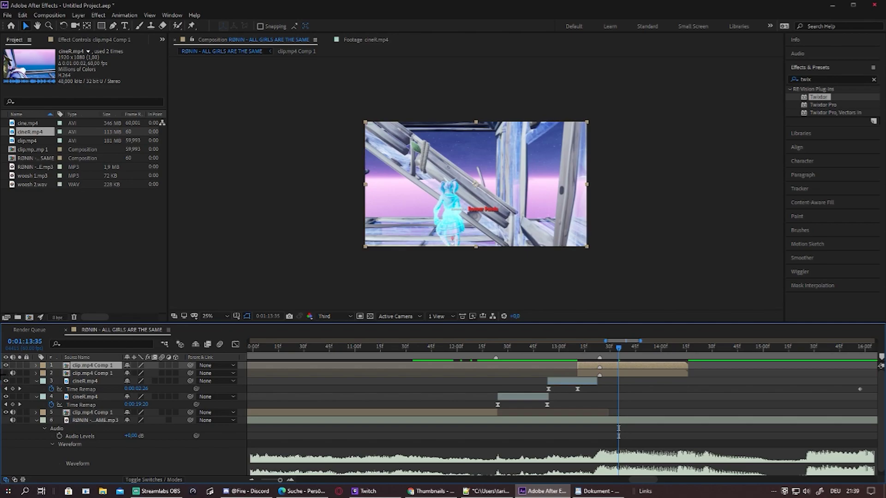
{"action": "left_click", "coordinate": [626, 375]}
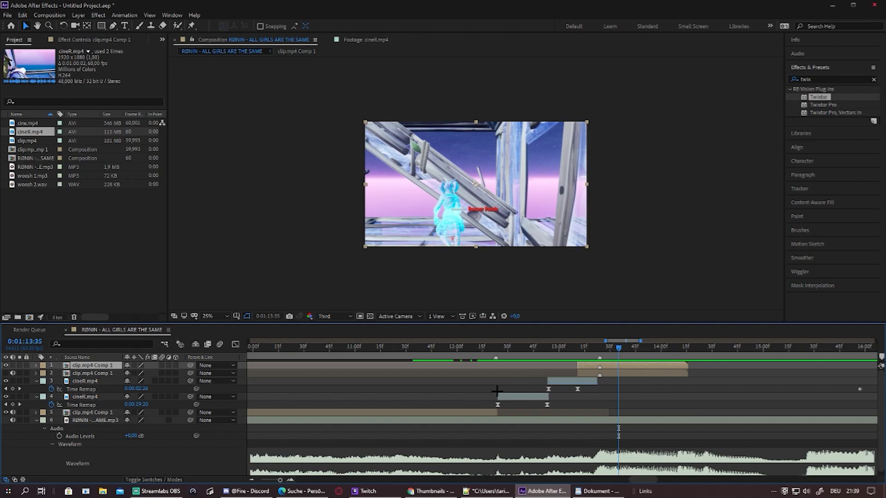
{"action": "scroll", "coordinate": [526, 192], "scroll_direction": "up", "scroll_amount": 3}
{"action": "scroll", "coordinate": [435, 192], "scroll_direction": "down", "scroll_amount": 3}
{"action": "key", "text": "period"}
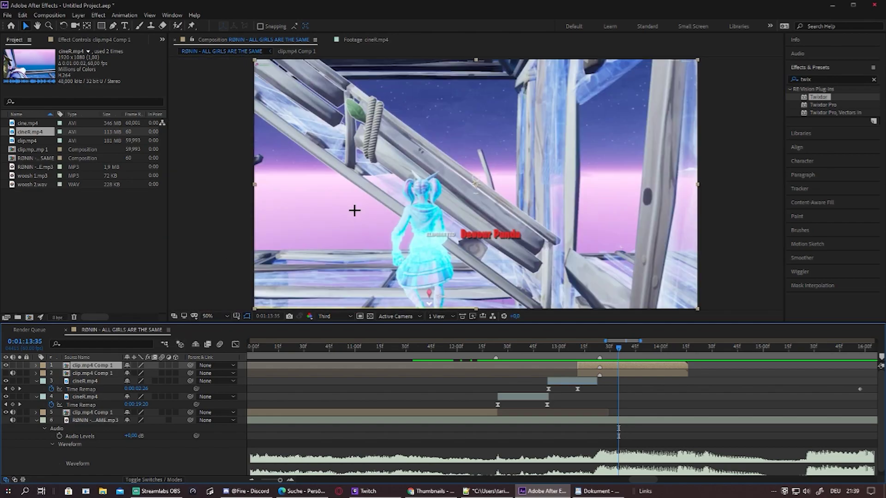
{"action": "key", "text": "comma"}
{"action": "key", "text": "comma"}
{"action": "key", "text": "comma"}
{"action": "key", "text": "comma"}
{"action": "key", "text": "period"}
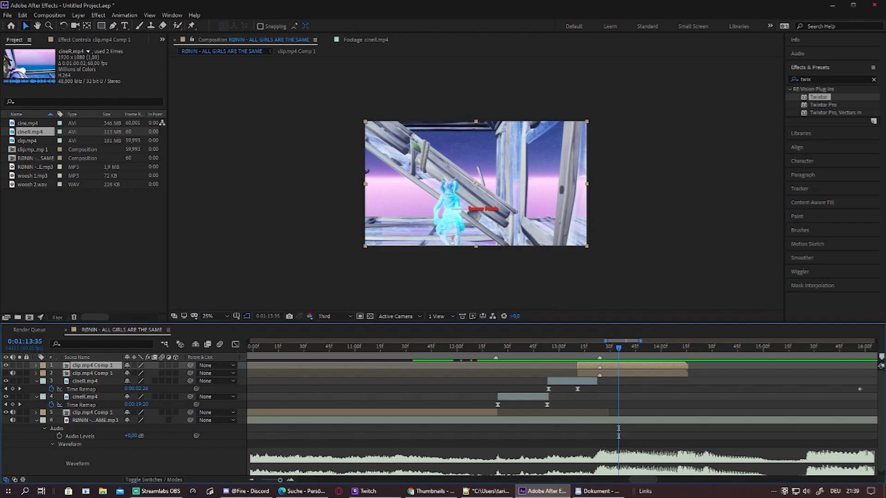
{"action": "key", "text": "alt+Tab"}
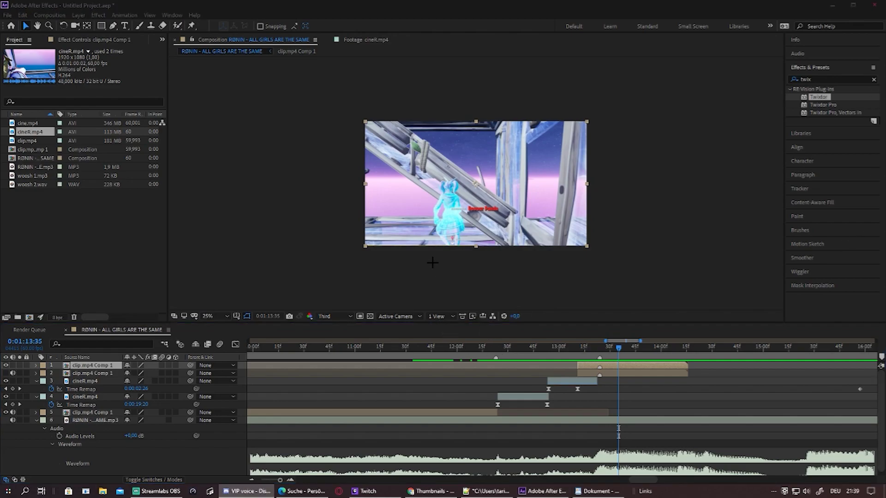
- Enable Time Remapping on the upper clip.mp4 Comp 1 copy and add a keyframe at the beat marker, 0:01:13:24
{"action": "scroll", "coordinate": [438, 272], "scroll_direction": "up", "scroll_amount": 1}
{"action": "left_click_drag", "start_coordinate": [619, 350], "coordinate": [601, 355]}
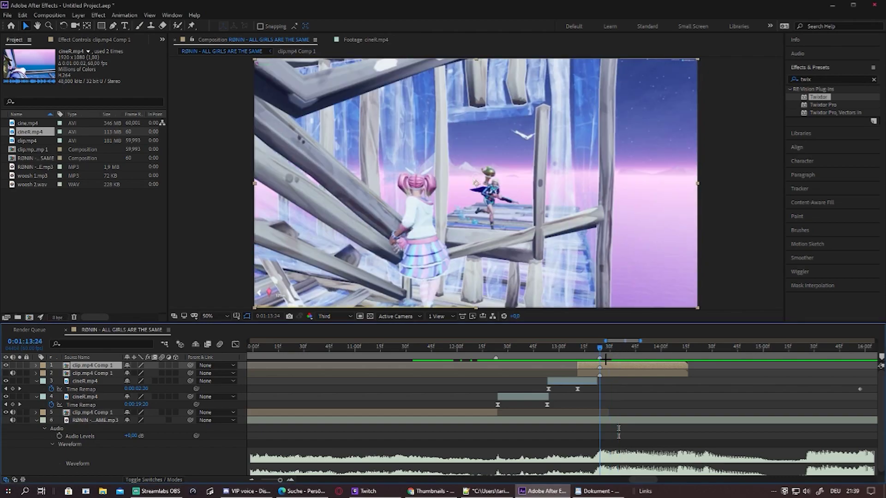
{"action": "key", "text": "ctrl+alt+t"}
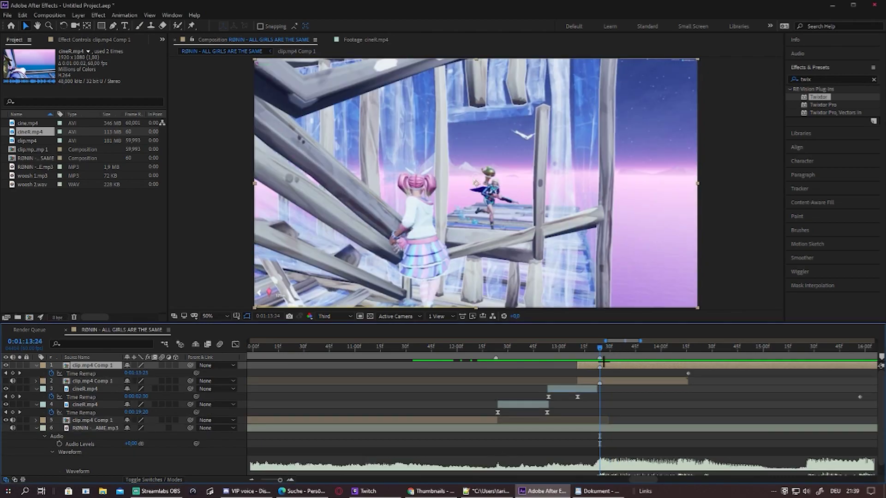
{"action": "left_click", "coordinate": [13, 373]}
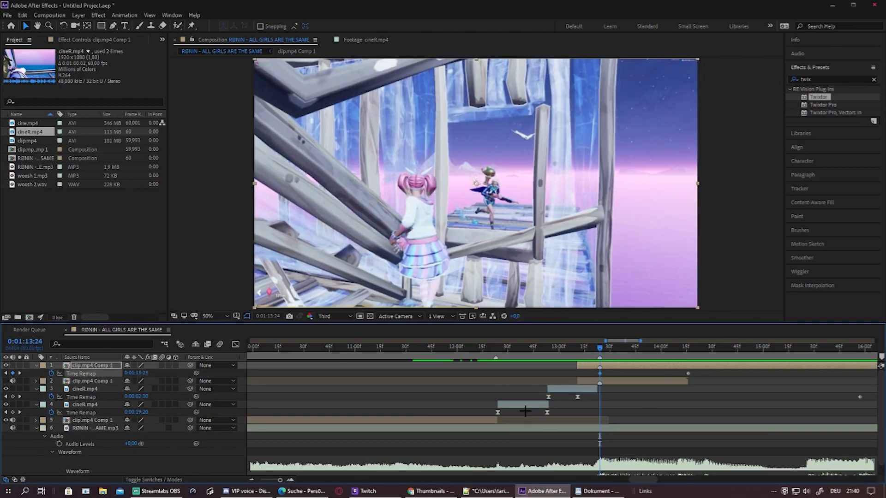
- Add a Time Remap keyframe at the clip part's start, 0:01:13:11, and cut off the layer's remainder after 0:01:14:16
{"action": "left_click_drag", "start_coordinate": [599, 341], "coordinate": [680, 364]}
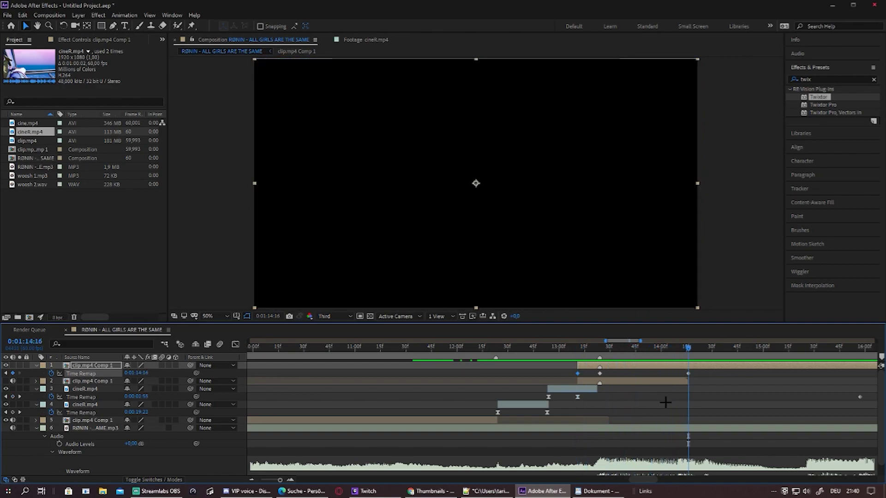
{"action": "left_click", "coordinate": [665, 403]}
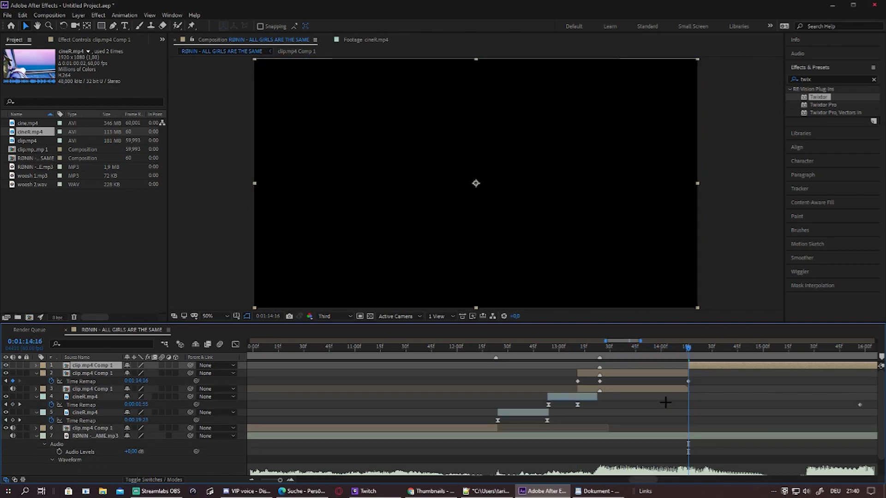
{"action": "left_click_drag", "start_coordinate": [689, 368], "coordinate": [619, 368]}
- Apply Easy Ease to the three visible Time Remap keyframes of clip.mp4 Comp 1 and show their curve in the graph editor
{"action": "left_click_drag", "start_coordinate": [562, 371], "coordinate": [707, 373]}
{"action": "key", "text": "F9"}
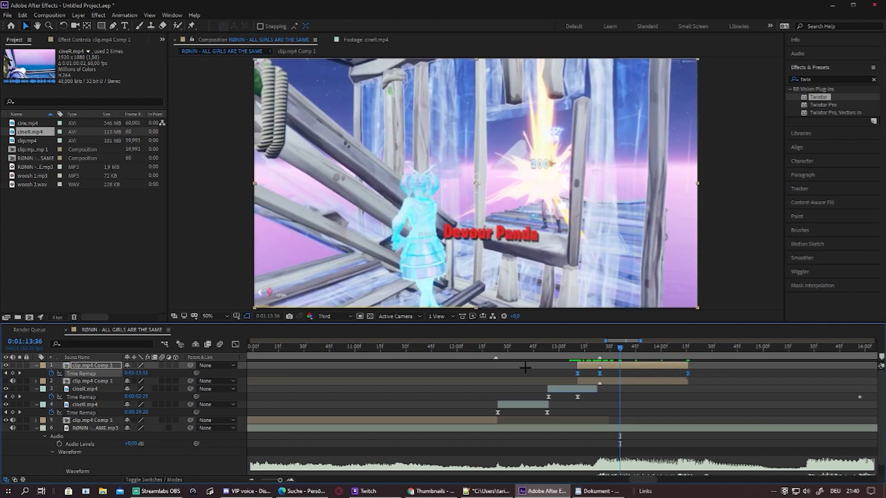
{"action": "left_click", "coordinate": [235, 344]}
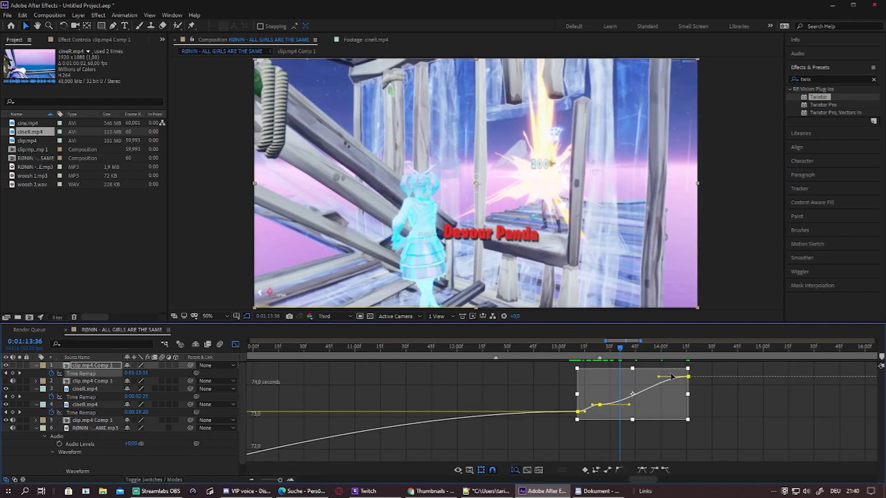
{"action": "left_click", "coordinate": [748, 402]}
{"action": "left_click", "coordinate": [583, 346]}
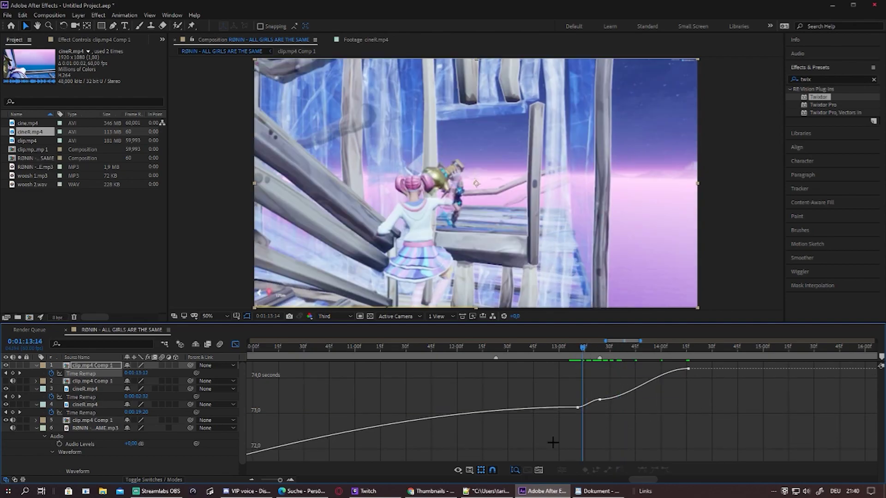
- Pull the first keyframe's outgoing handle steeply upward and the beat keyframe's incoming handle downward for a fast-slow-fast curve
{"action": "left_click_drag", "start_coordinate": [280, 480], "coordinate": [282, 480]}
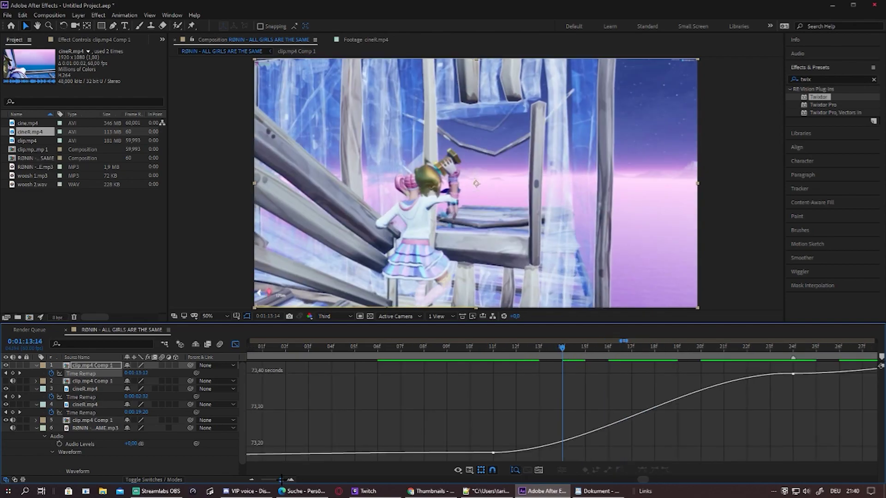
{"action": "left_click", "coordinate": [511, 453]}
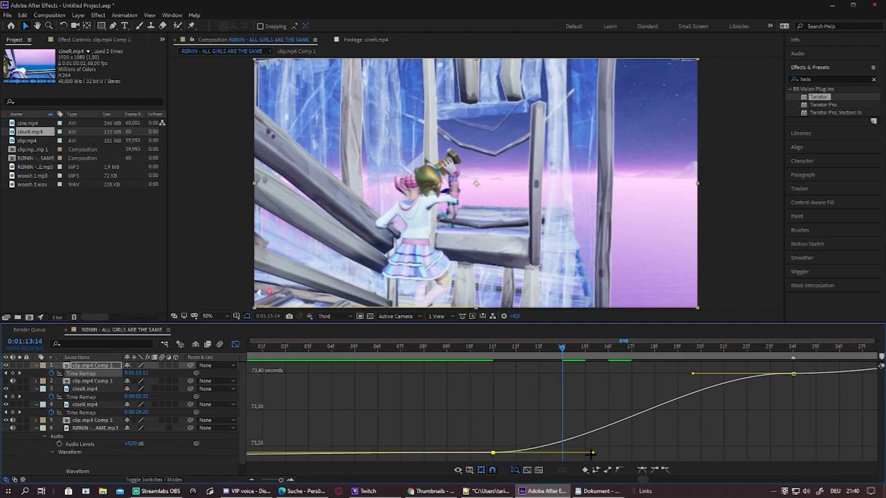
{"action": "left_click_drag", "start_coordinate": [594, 453], "coordinate": [507, 385]}
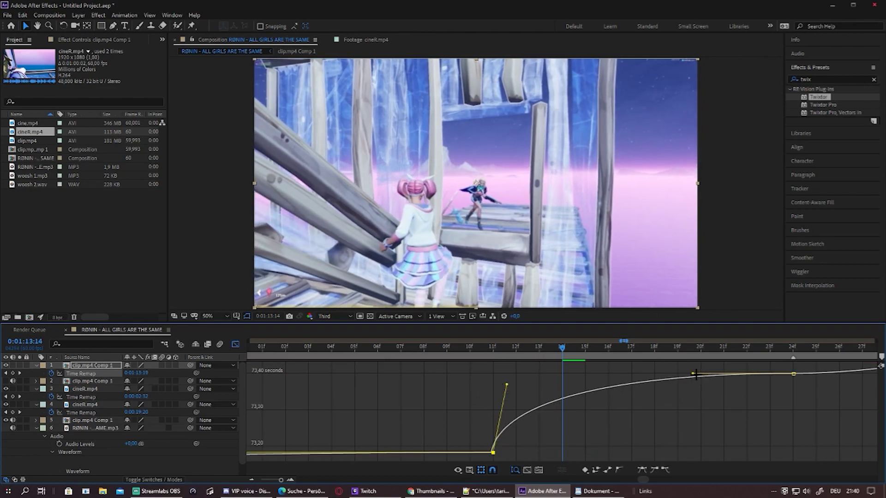
{"action": "left_click_drag", "start_coordinate": [693, 376], "coordinate": [779, 422]}
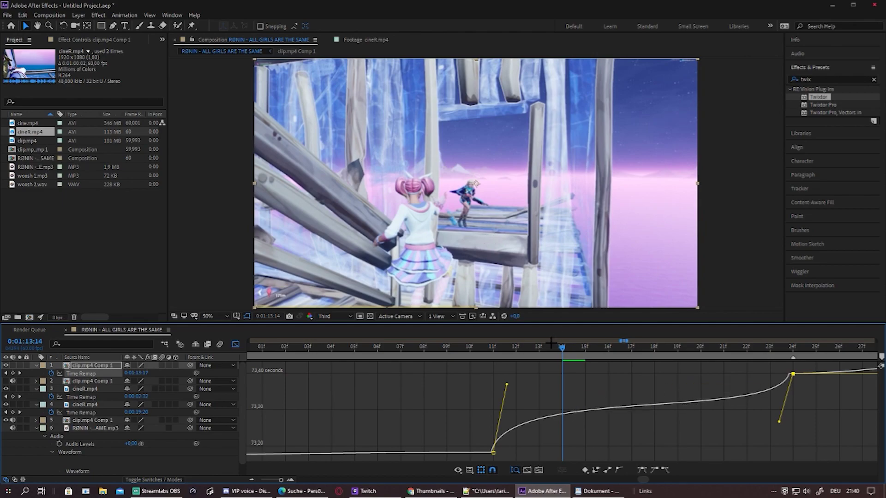
{"action": "left_click_drag", "start_coordinate": [562, 348], "coordinate": [776, 351]}
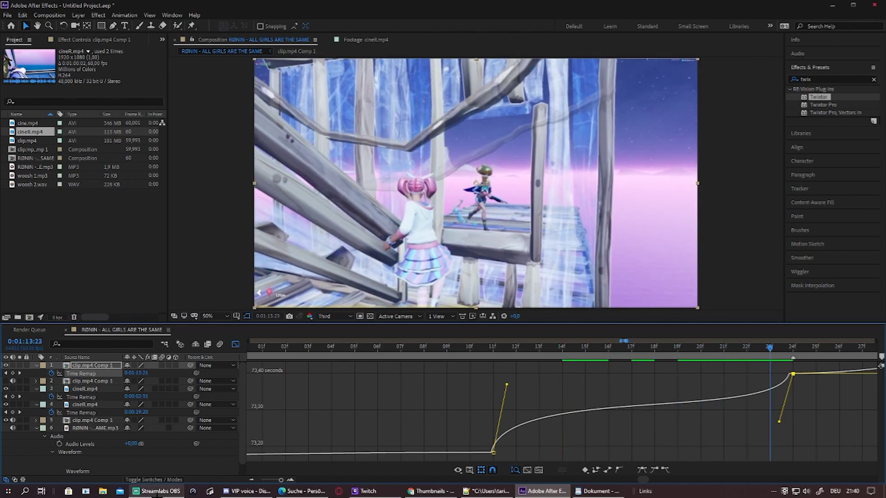
- Steepen the curve's start after the beat keyframe and its end before the last keyframe by reshaping both handles
{"action": "left_click_drag", "start_coordinate": [282, 481], "coordinate": [281, 480]}
{"action": "left_click_drag", "start_coordinate": [621, 422], "coordinate": [550, 396]}
{"action": "left_click_drag", "start_coordinate": [675, 370], "coordinate": [753, 394]}
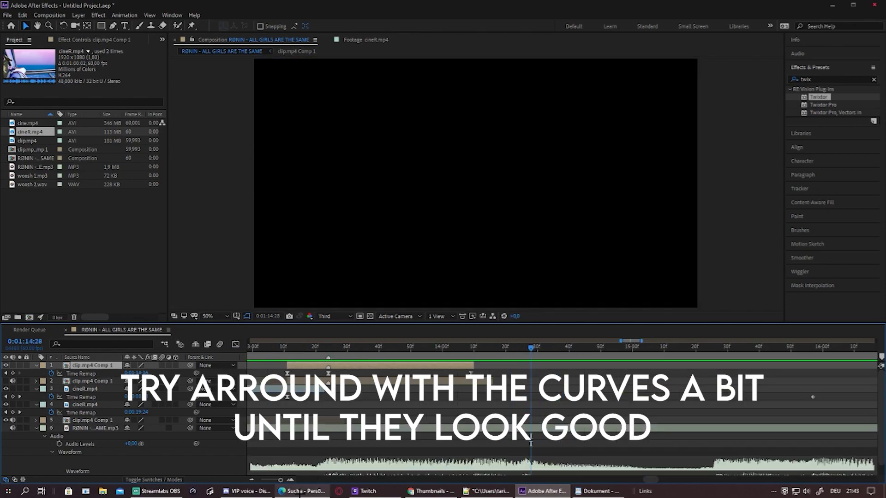
- Play back the edit from 0:01:12:16 to check the time-remapped cinematics and the final clip part
{"action": "left_click_drag", "start_coordinate": [281, 480], "coordinate": [281, 474]}
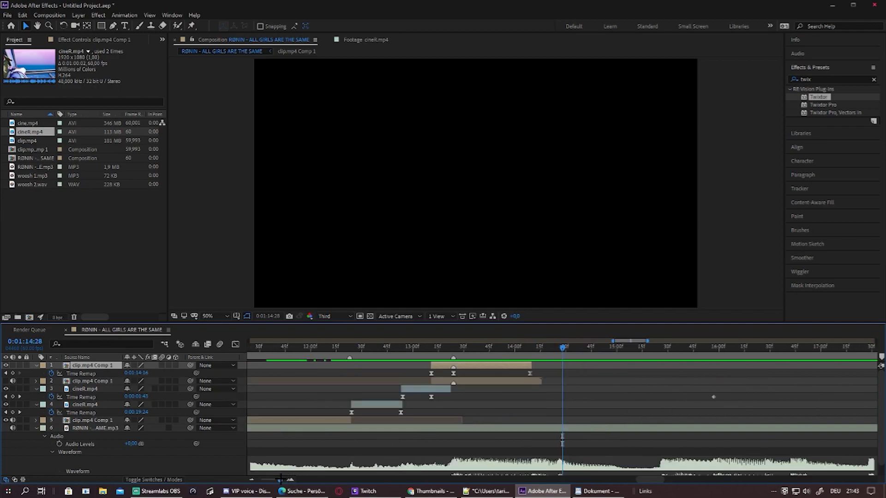
{"action": "mouse_move", "coordinate": [530, 373]}
{"action": "left_mouse_down"}
{"action": "mouse_move", "coordinate": [500, 379]}
{"action": "mouse_move", "coordinate": [557, 385]}
{"action": "mouse_move", "coordinate": [482, 388]}
{"action": "mouse_move", "coordinate": [539, 382]}
{"action": "left_mouse_up"}
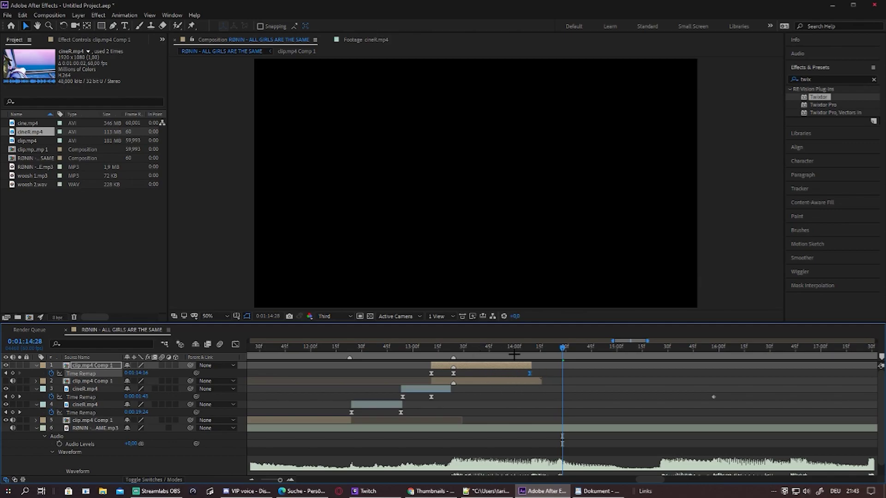
{"action": "left_click_drag", "start_coordinate": [557, 350], "coordinate": [338, 379]}
{"action": "key", "text": "space"}
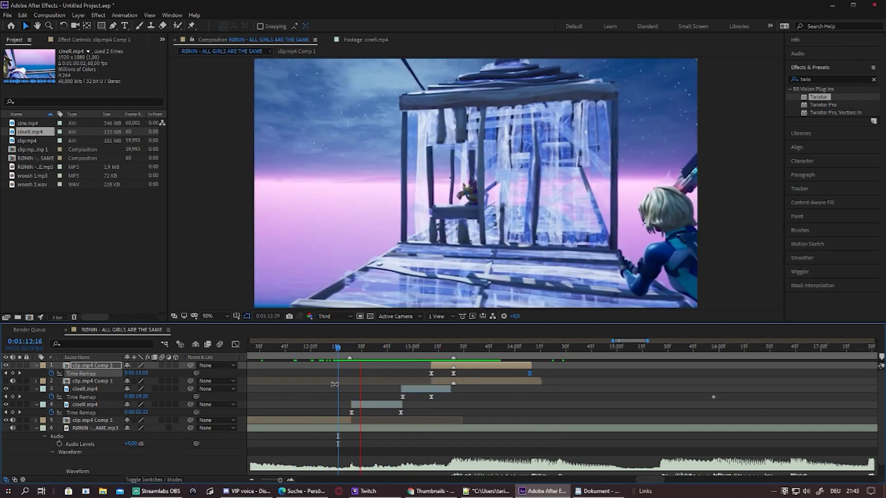
{"action": "key", "text": "space"}
{"action": "left_click_drag", "start_coordinate": [397, 349], "coordinate": [399, 396]}
{"action": "key", "text": "space"}
{"action": "key", "text": "space"}
{"action": "left_click", "coordinate": [413, 390]}
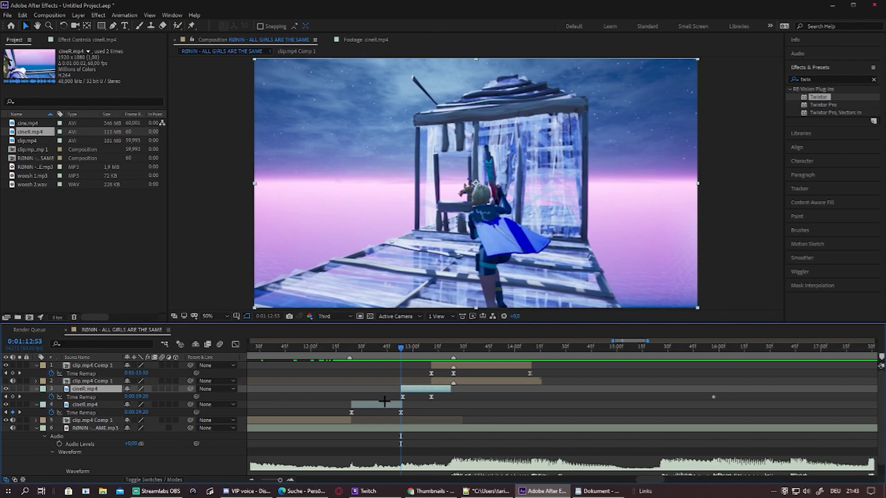
{"action": "left_click", "coordinate": [385, 403], "text": "shift"}
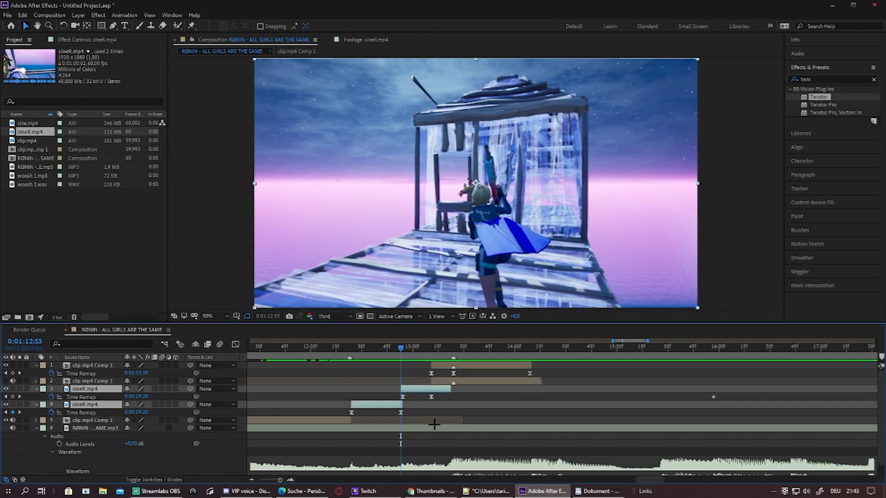
{"action": "right_click", "coordinate": [408, 392]}
{"action": "left_click", "coordinate": [405, 400]}
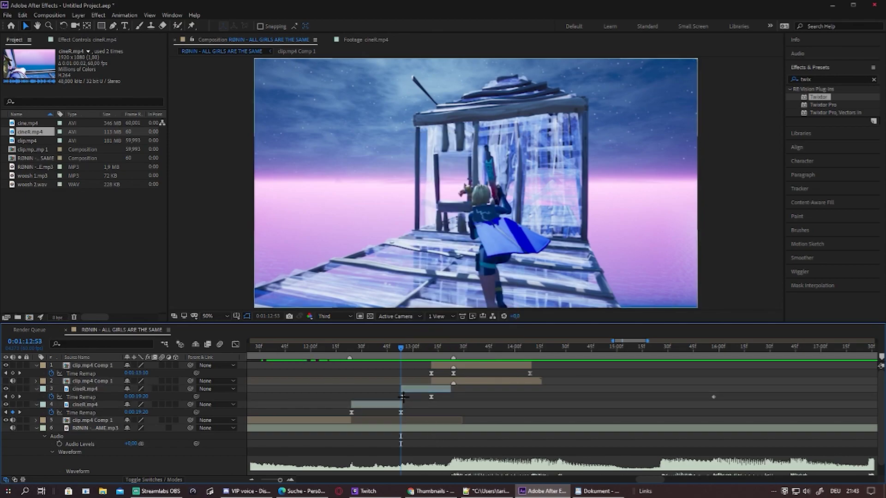
- Pre-compose the two adjoining cineR.mp4 layers into one nested composition
{"action": "left_click", "coordinate": [404, 392]}
{"action": "left_click", "coordinate": [393, 405], "text": "shift"}
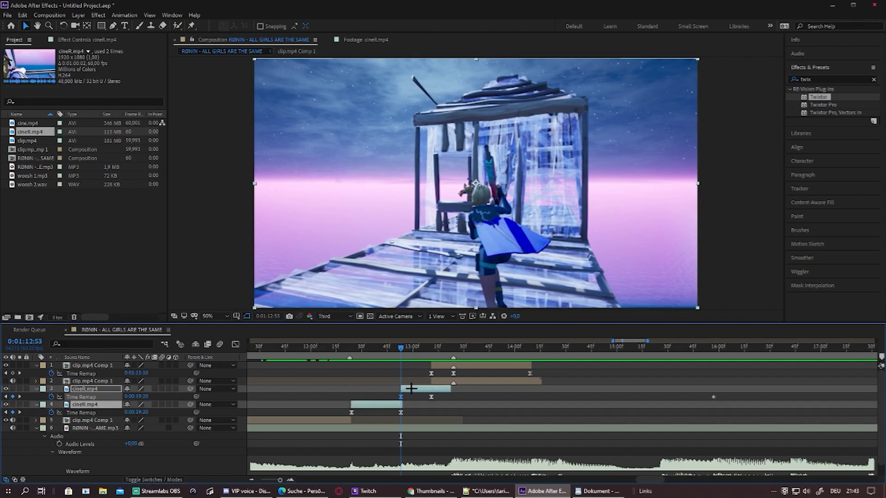
{"action": "right_click", "coordinate": [411, 388]}
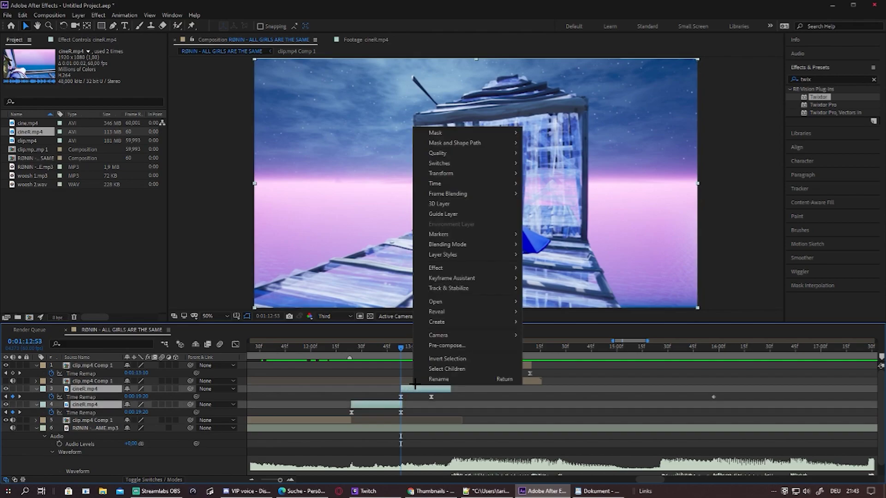
{"action": "left_click", "coordinate": [446, 345]}
{"action": "left_click", "coordinate": [462, 307]}
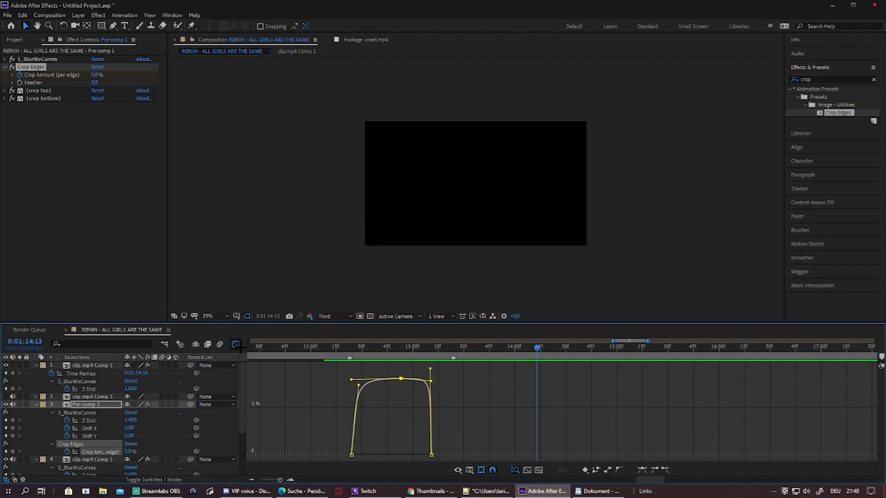
- Leave the graph editor and apply the S_HueSatBright effect to the uppermost clip.mp4 Comp 1 layer, with the playhead at 0:01:13:24
{"action": "left_click", "coordinate": [236, 344]}
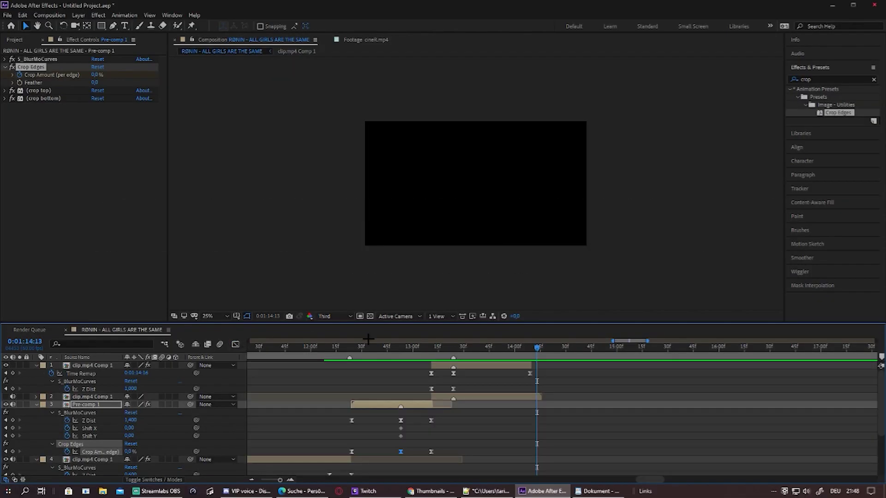
{"action": "left_click_drag", "start_coordinate": [270, 480], "coordinate": [281, 479]}
{"action": "left_click_drag", "start_coordinate": [561, 354], "coordinate": [407, 355]}
{"action": "left_click", "coordinate": [422, 366]}
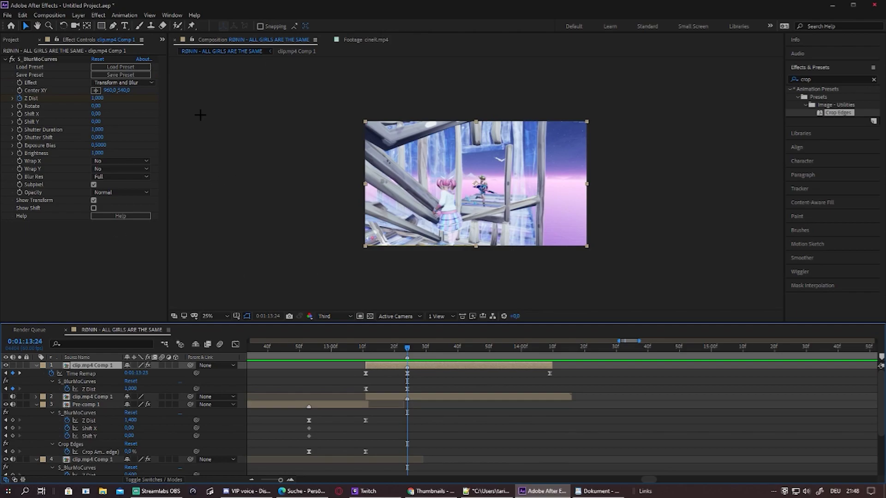
{"action": "left_click", "coordinate": [6, 60]}
{"action": "left_click", "coordinate": [804, 79]}
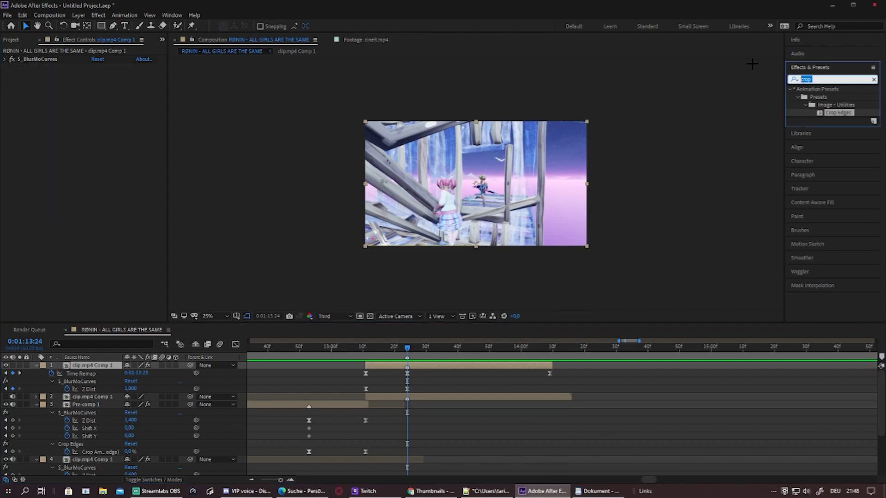
{"action": "type", "text": "s_h"}
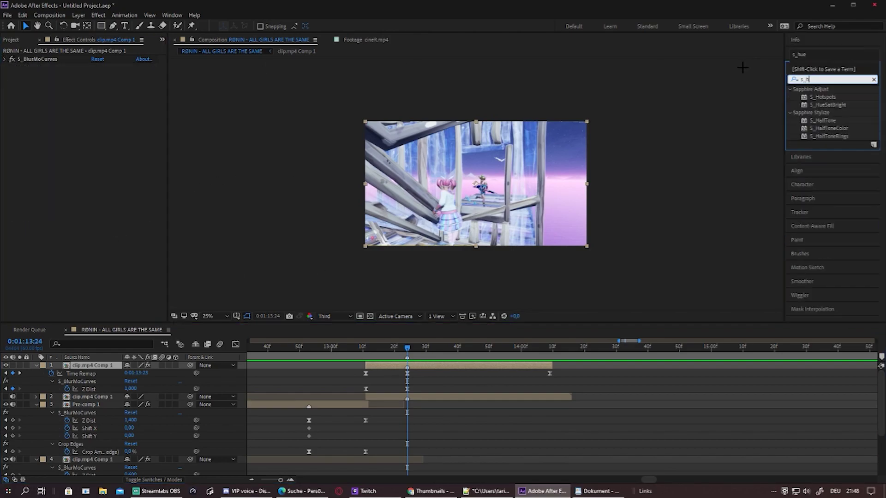
{"action": "type", "text": "hue"}
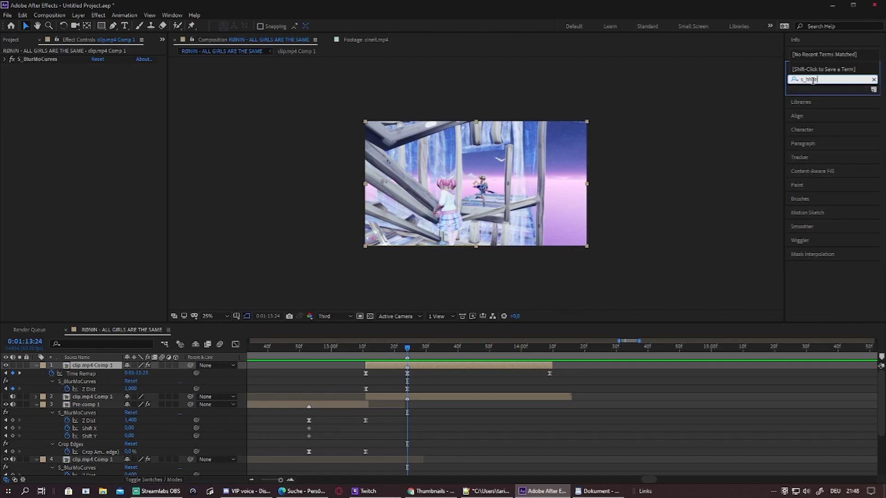
{"action": "key", "text": "BackSpace"}
{"action": "type", "text": "uesa"}
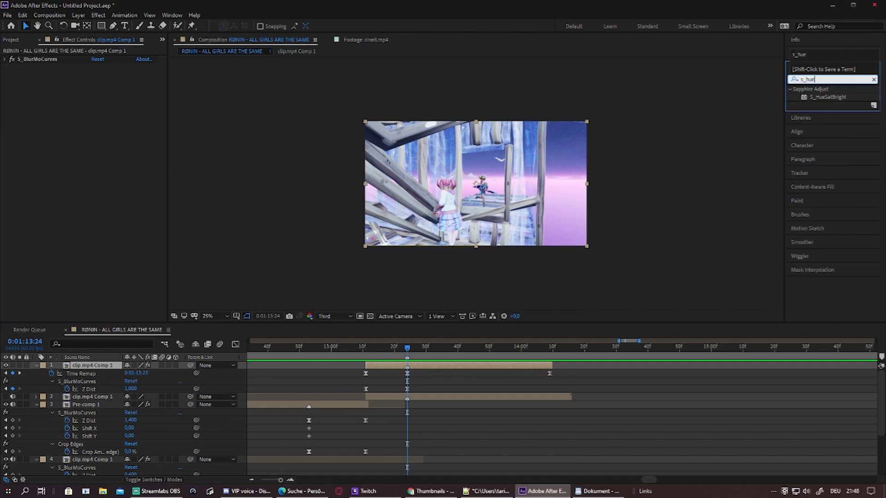
{"action": "left_click", "coordinate": [831, 97]}
{"action": "left_click_drag", "start_coordinate": [833, 98], "coordinate": [140, 152]}
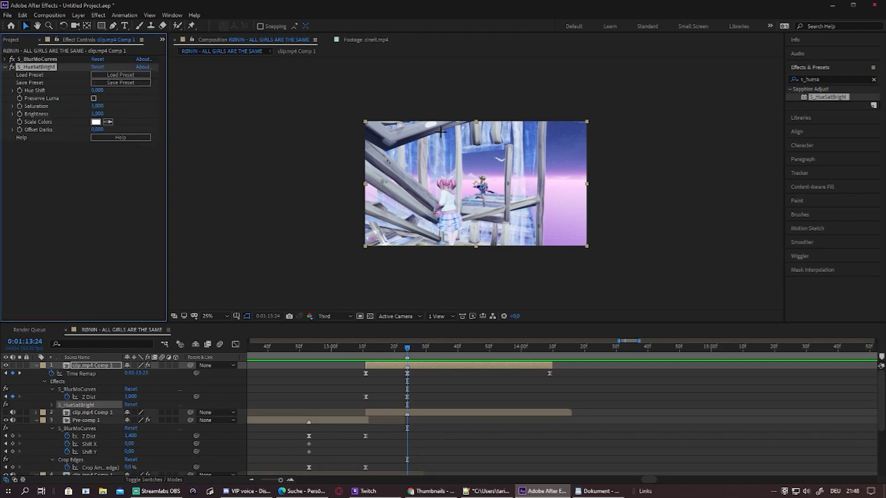
- Keyframe the S_HueSatBright Brightness at 0:01:13:24, then set it to 1.3 one frame after, at 0:01:13:25
{"action": "key", "text": "Page_Up"}
{"action": "key", "text": "Page_Down"}
{"action": "key", "text": "Page_Down"}
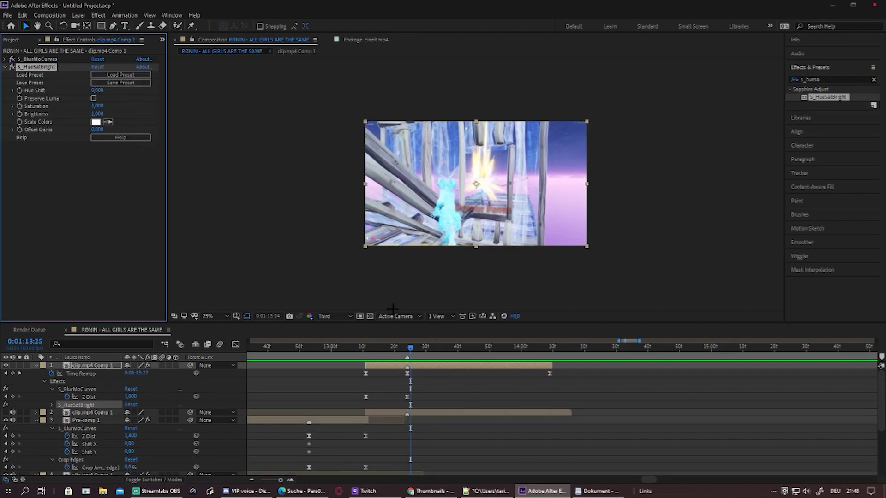
{"action": "key", "text": "Page_Up"}
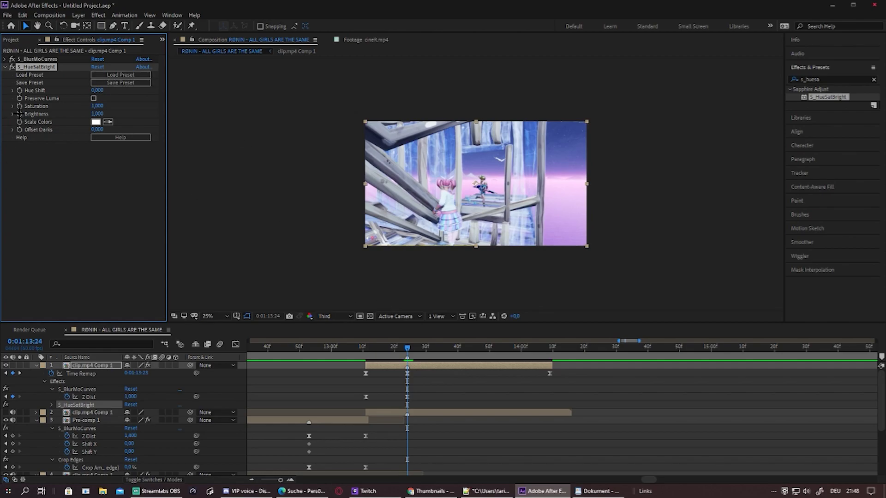
{"action": "key", "text": "Page_Down"}
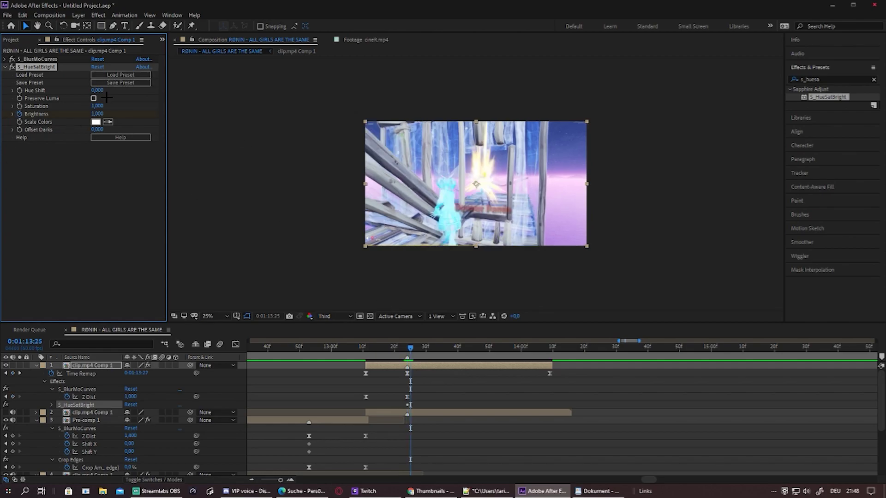
{"action": "left_click", "coordinate": [97, 114]}
{"action": "type", "text": "2"}
{"action": "key", "text": "Return"}
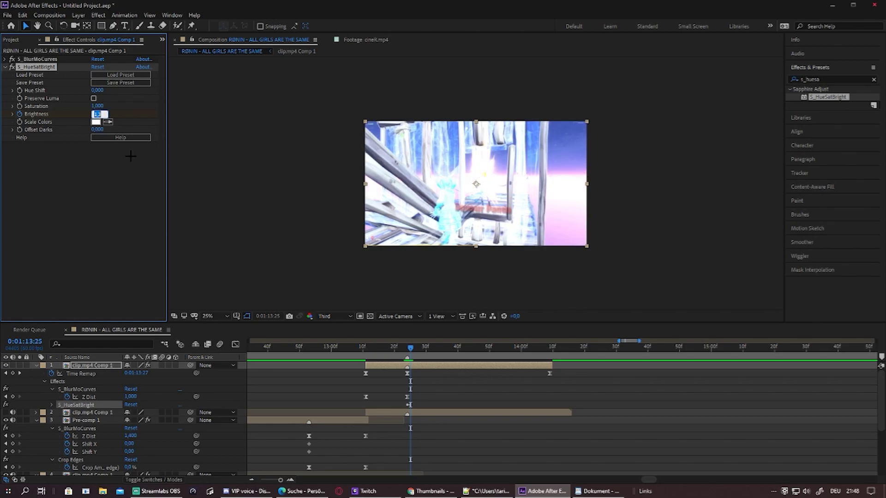
{"action": "left_click", "coordinate": [159, 220]}
- Preview the brightness flash and set Brightness back to 1 at 0:01:14:07, near the end of the clip
{"action": "key", "text": "space"}
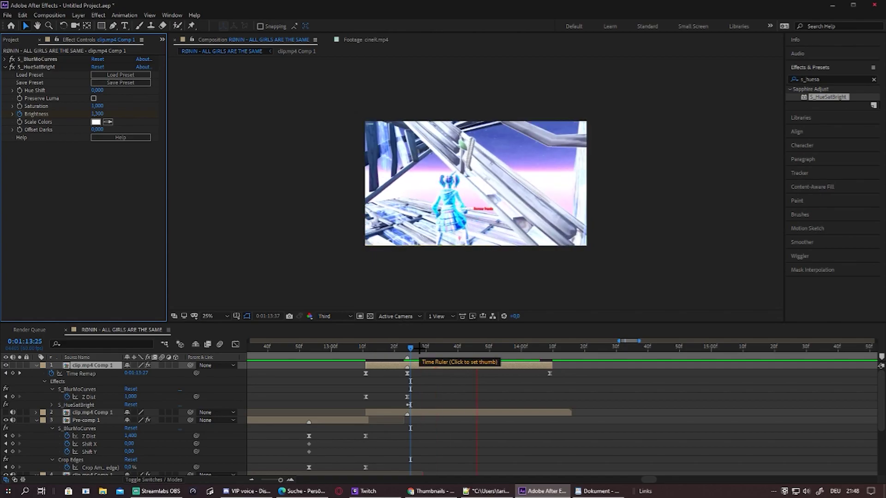
{"action": "key", "text": "space"}
{"action": "left_click_drag", "start_coordinate": [550, 343], "coordinate": [543, 353]}
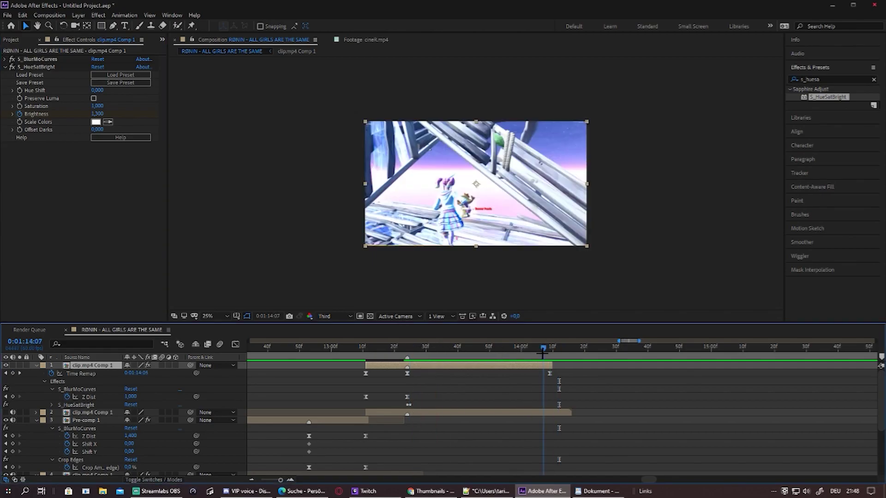
{"action": "left_click", "coordinate": [96, 114]}
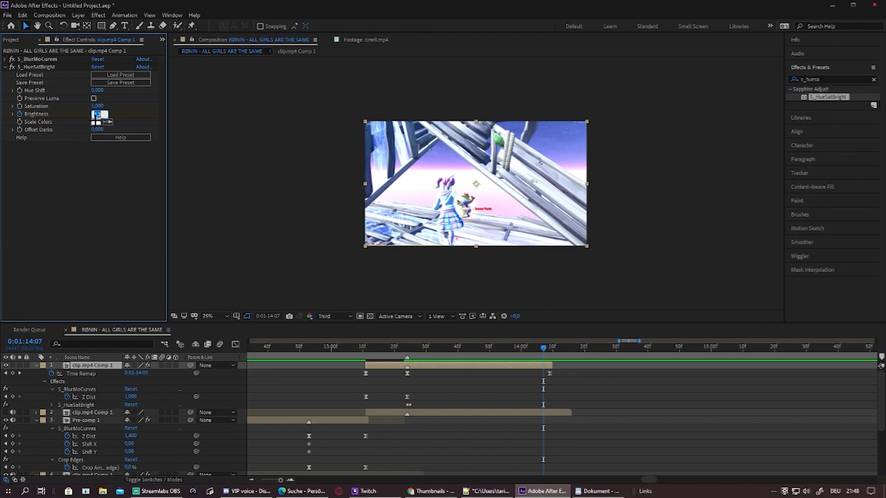
{"action": "type", "text": "1"}
{"action": "key", "text": "Return"}
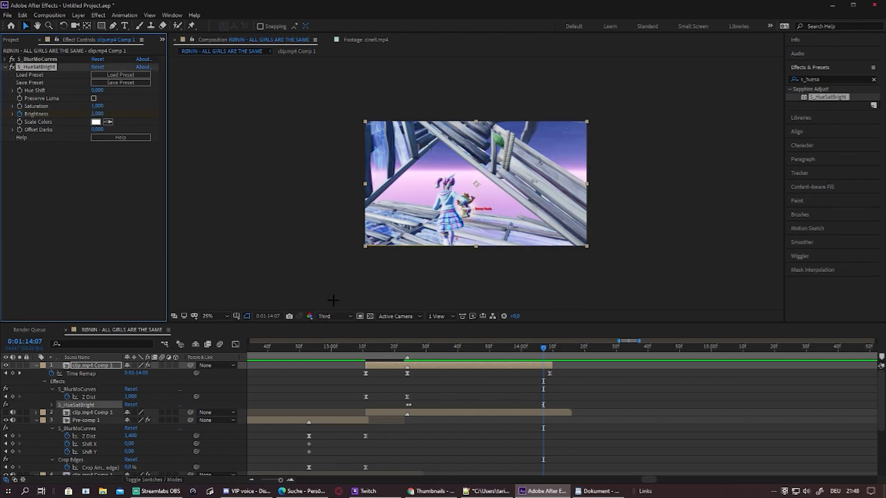
- Play back the edit to check its effects and survey the layers across a wider stretch of the timeline
{"action": "left_click_drag", "start_coordinate": [543, 347], "coordinate": [394, 362]}
{"action": "key", "text": "space"}
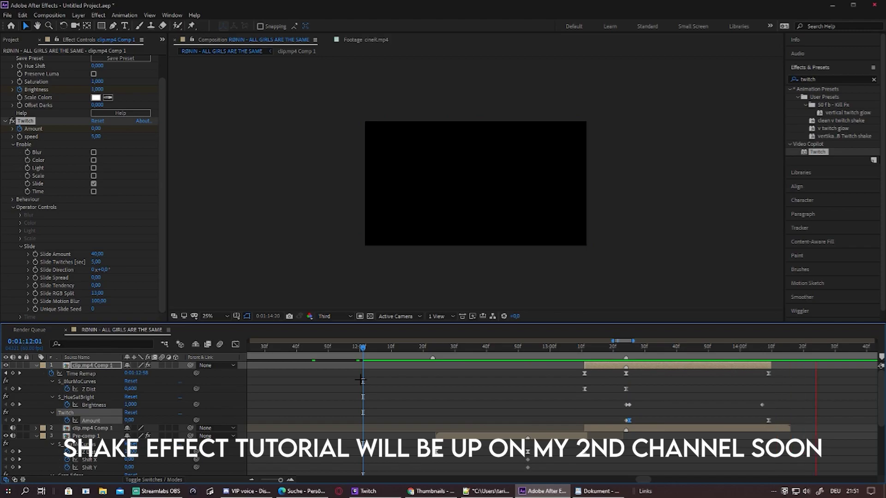
{"action": "key", "text": "space"}
{"action": "left_click_drag", "start_coordinate": [280, 480], "coordinate": [270, 481]}
{"action": "scroll", "coordinate": [410, 388], "scroll_direction": "down", "scroll_amount": 4}
{"action": "scroll", "coordinate": [436, 371], "scroll_direction": "up", "scroll_amount": 4}
{"action": "scroll", "coordinate": [450, 376], "scroll_direction": "down", "scroll_amount": 2}
{"action": "scroll", "coordinate": [450, 369], "scroll_direction": "up", "scroll_amount": 3}
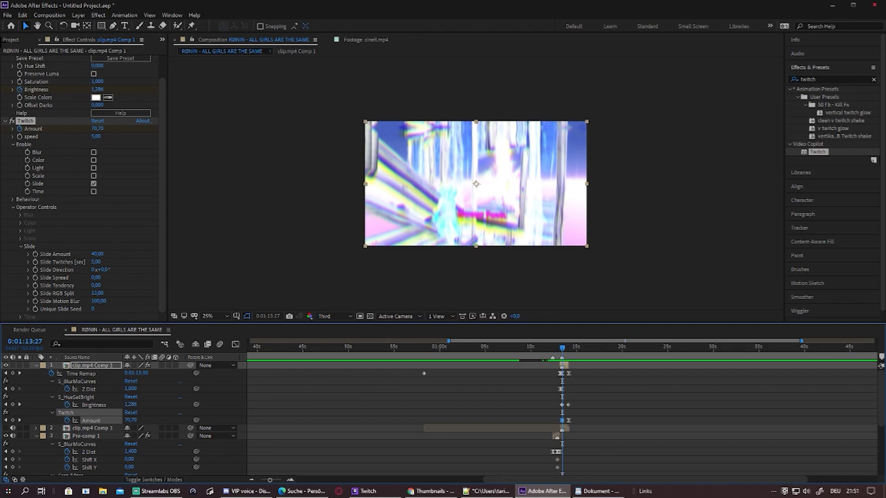
- Create a 1920 x 1080, 60 fps composition named "final" and place the RØNIN - ALL GIRLS ARE THE SAME composition in it
{"action": "left_click", "coordinate": [8, 42]}
{"action": "right_click", "coordinate": [55, 224]}
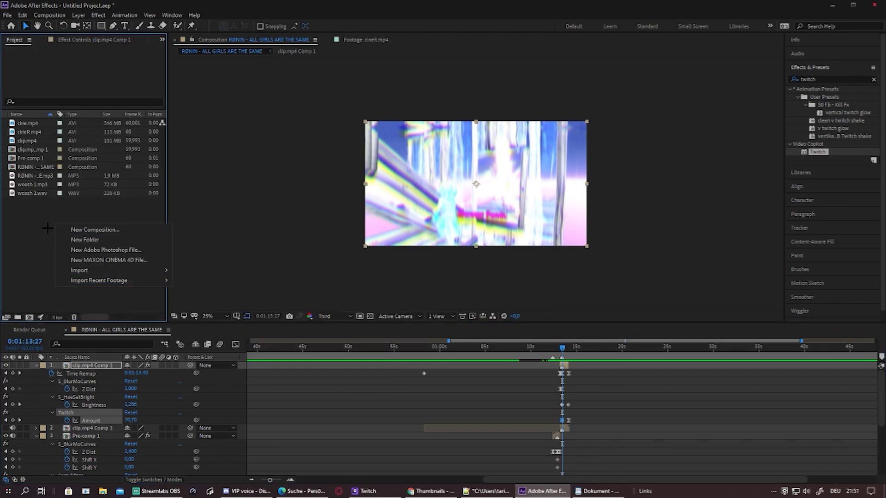
{"action": "left_click", "coordinate": [87, 226]}
{"action": "type", "text": "("}
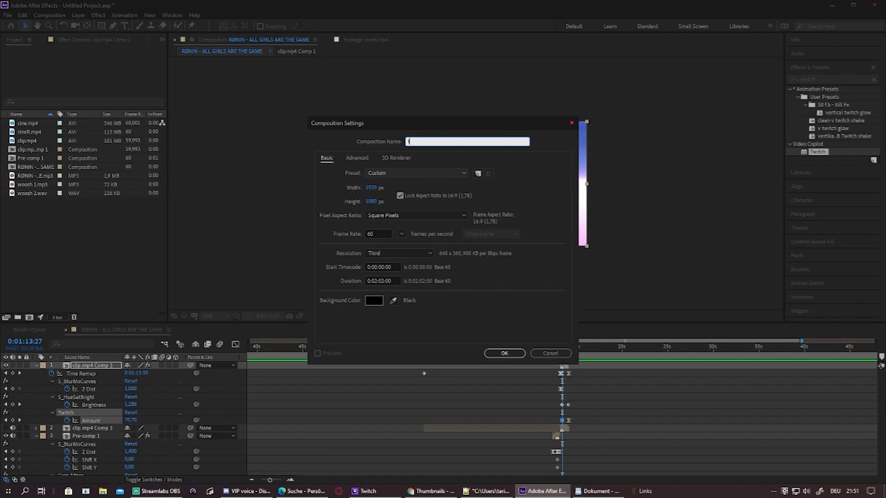
{"action": "type", "text": "inal"}
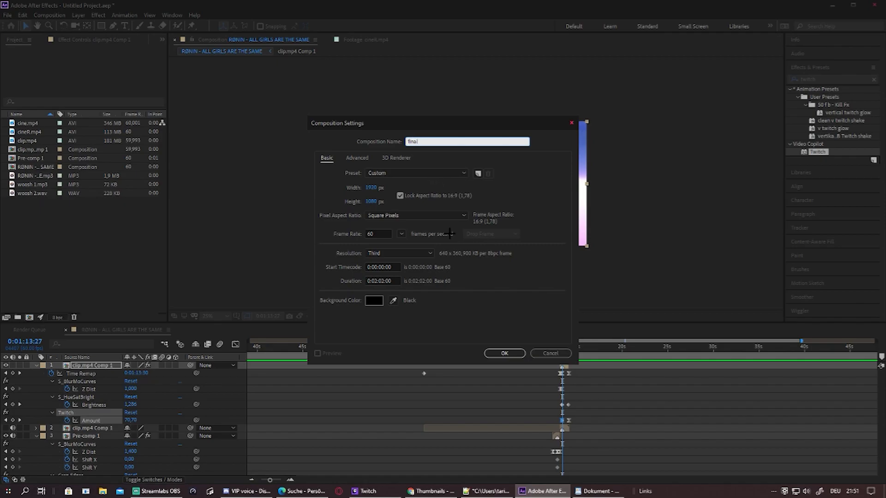
{"action": "left_click", "coordinate": [504, 353]}
{"action": "left_click_drag", "start_coordinate": [34, 175], "coordinate": [193, 418]}
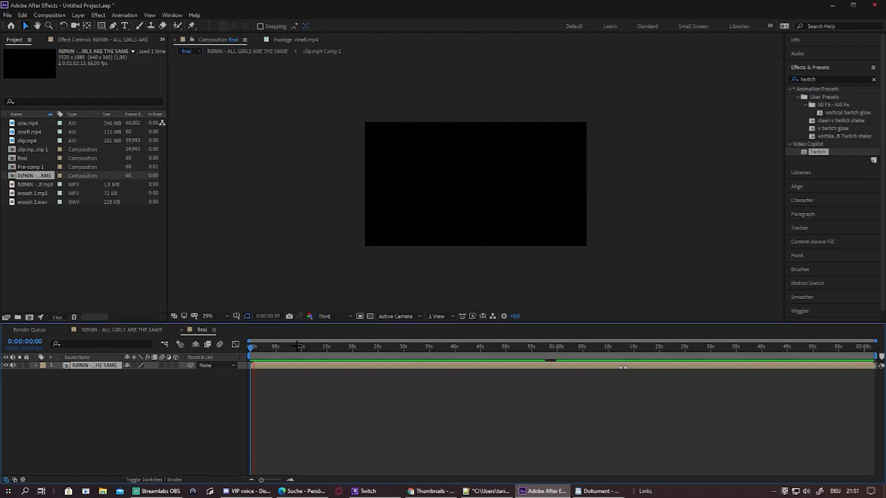
- Inspect the nested edit at 0:01:12:44 in the final composition and compare it with its source composition
{"action": "left_click", "coordinate": [505, 348]}
{"action": "left_click_drag", "start_coordinate": [560, 360], "coordinate": [623, 363]}
{"action": "scroll", "coordinate": [465, 216], "scroll_direction": "up", "scroll_amount": 2}
{"action": "scroll", "coordinate": [644, 148], "scroll_direction": "down", "scroll_amount": 1}
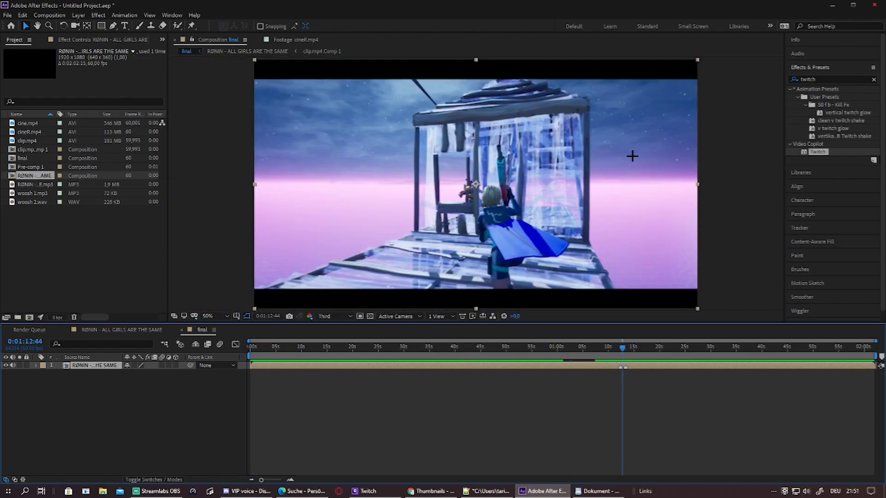
{"action": "left_click", "coordinate": [121, 331]}
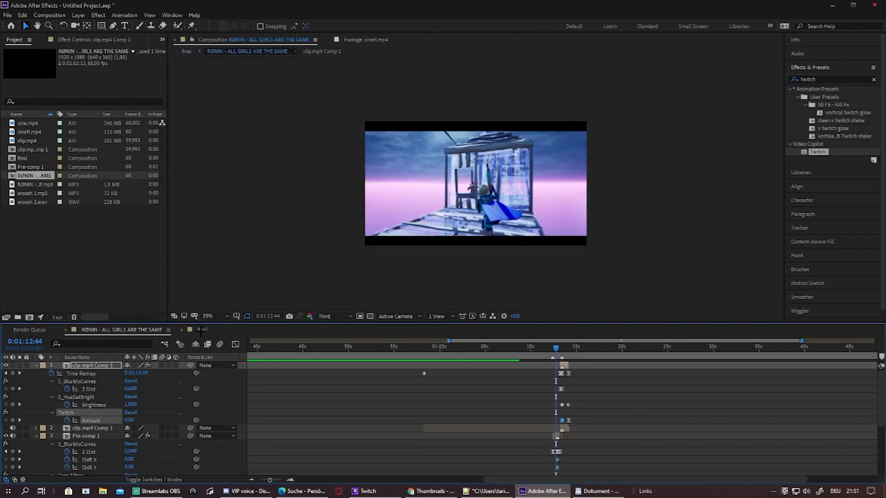
{"action": "left_click", "coordinate": [202, 329]}
- Apply the RSMB motion blur effect to the nested composition layer in final
{"action": "left_click_drag", "start_coordinate": [825, 77], "coordinate": [741, 77]}
{"action": "type", "text": "rsmb"}
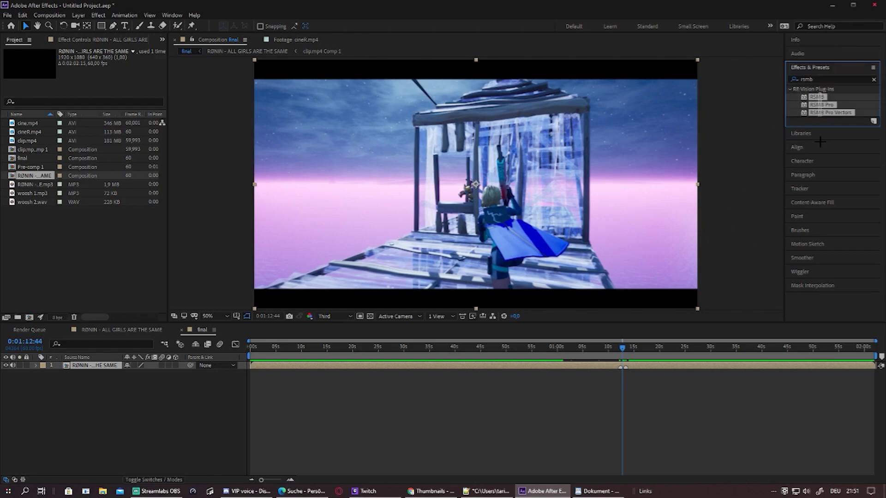
{"action": "left_click_drag", "start_coordinate": [816, 97], "coordinate": [640, 366]}
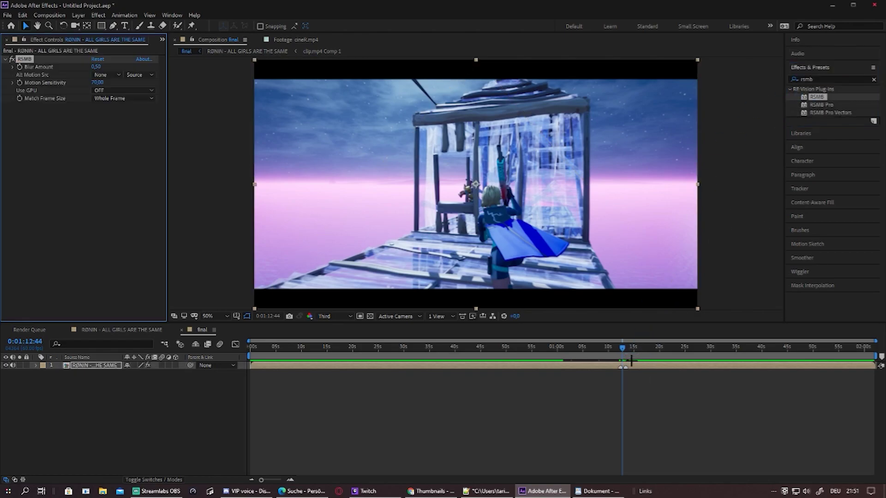
- Examine the RSMB motion blur at 0:01:13:54 close up and at reduced magnification
{"action": "left_click", "coordinate": [626, 344]}
{"action": "left_click", "coordinate": [628, 344]}
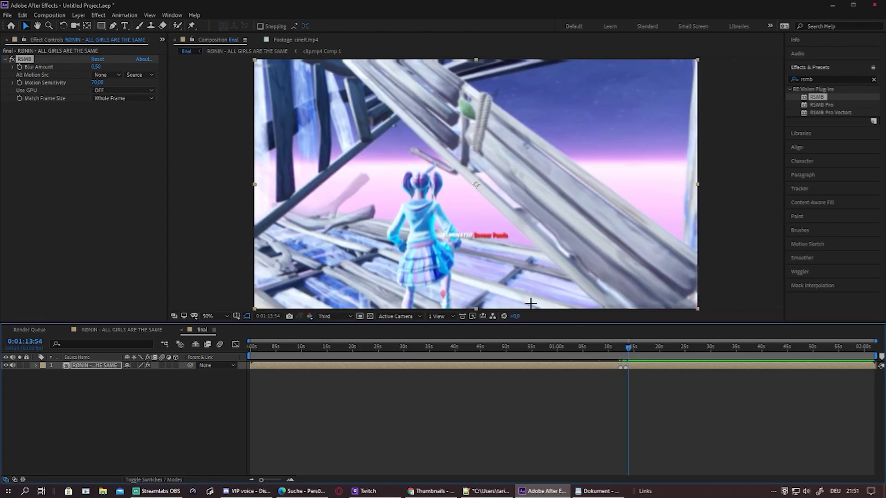
{"action": "key", "text": "comma"}
{"action": "key", "text": "slash"}
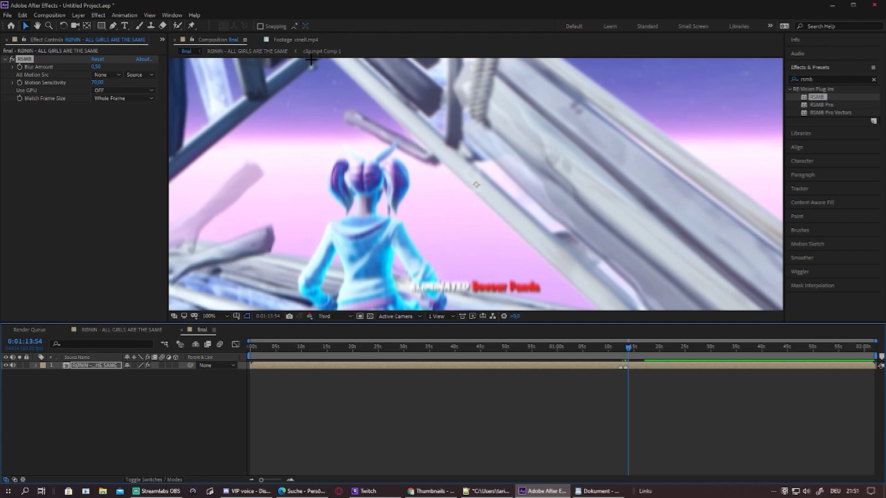
{"action": "key", "text": "comma"}
{"action": "key", "text": "comma"}
{"action": "key", "text": "comma"}
{"action": "key", "text": "comma"}
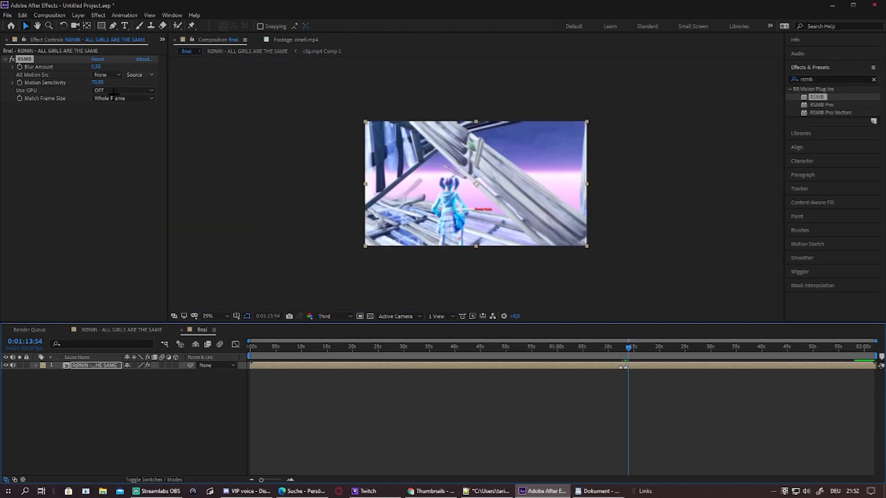
- Apply the Color Balance effect to the nested composition layer and set its Shadow Red Balance to 52
{"action": "left_click", "coordinate": [857, 81]}
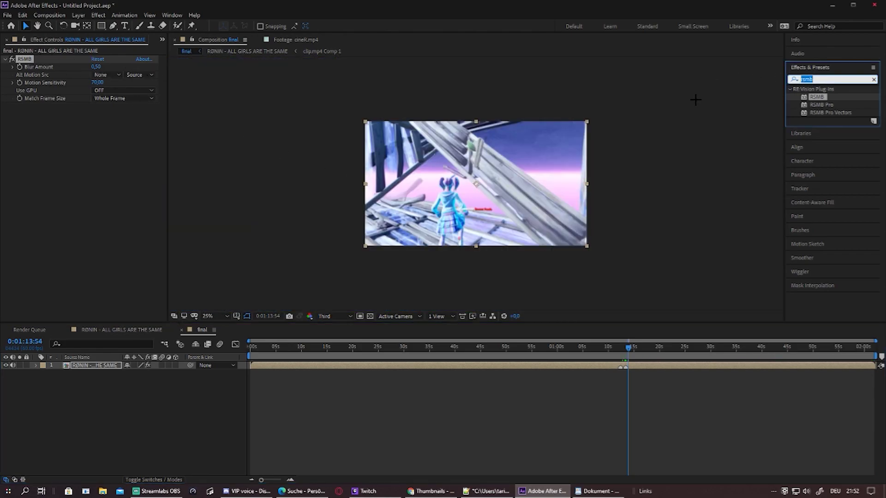
{"action": "type", "text": "color"}
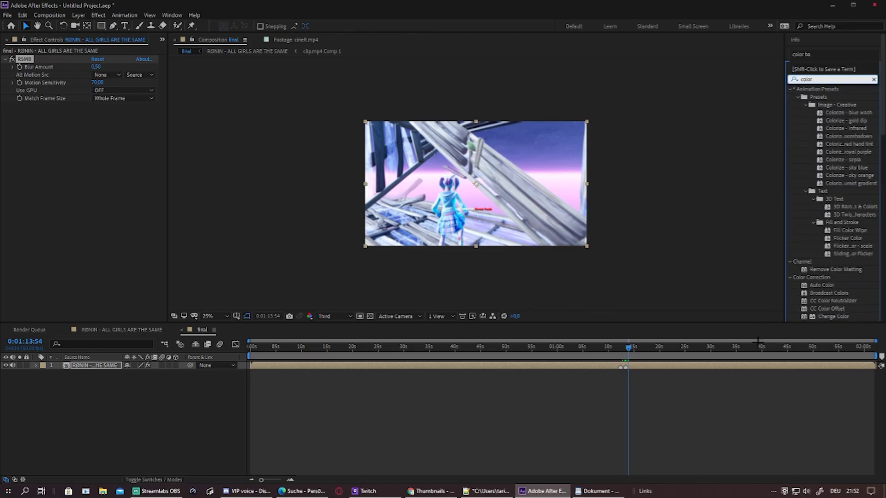
{"action": "scroll", "coordinate": [817, 282], "scroll_direction": "down", "scroll_amount": 10}
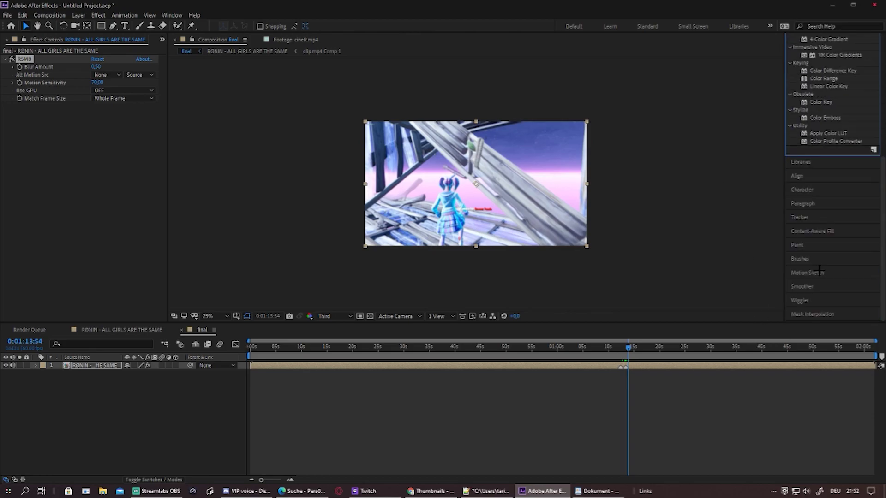
{"action": "type", "text": "blan"}
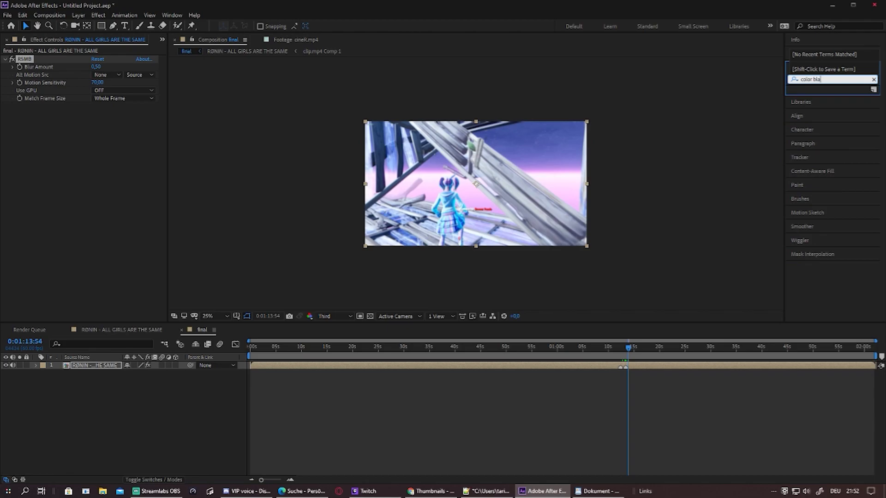
{"action": "key", "text": "BackSpace"}
{"action": "key", "text": "BackSpace"}
{"action": "type", "text": "alance"}
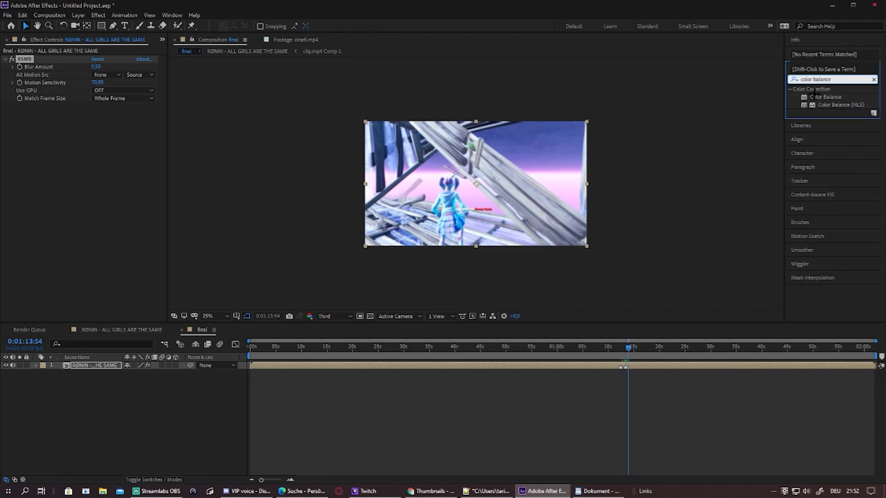
{"action": "left_click_drag", "start_coordinate": [816, 96], "coordinate": [108, 168]}
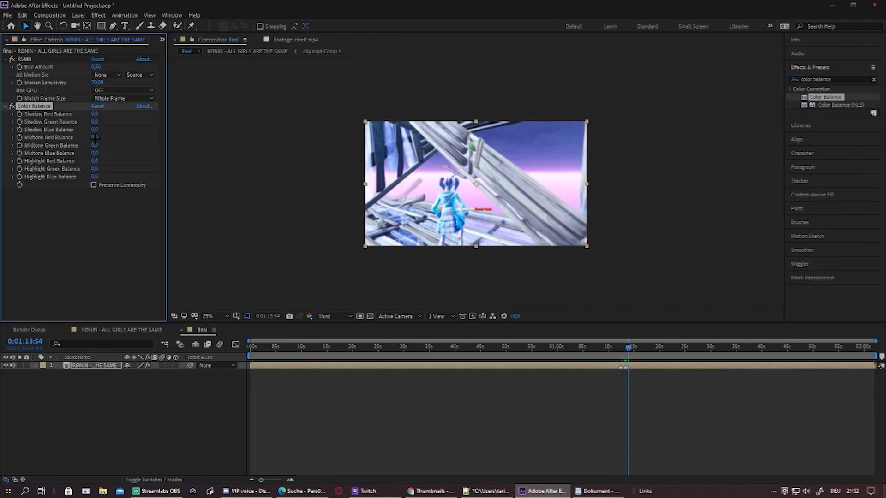
{"action": "left_click_drag", "start_coordinate": [94, 114], "coordinate": [123, 118]}
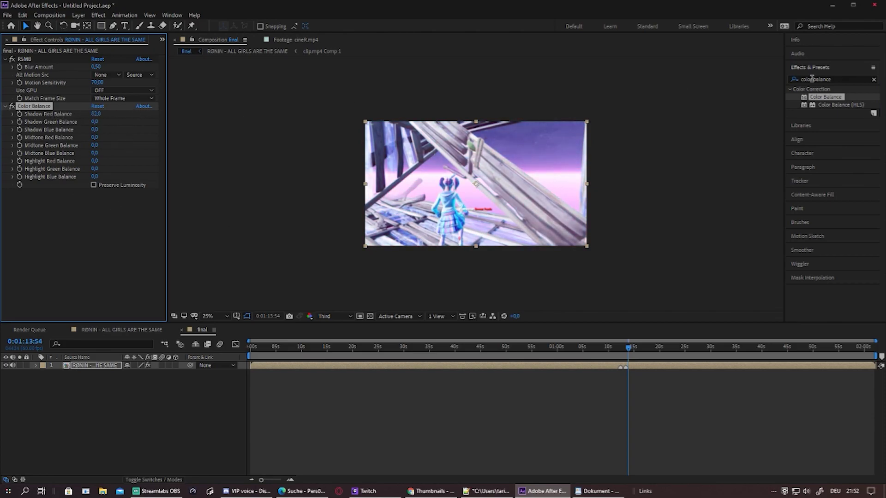
- Add the Photo Filter effect to the nested layer, try Cooling Filter (80), and settle on Warming Filter (LBA)
{"action": "left_click", "coordinate": [843, 85]}
{"action": "left_click_drag", "start_coordinate": [843, 79], "coordinate": [700, 63]}
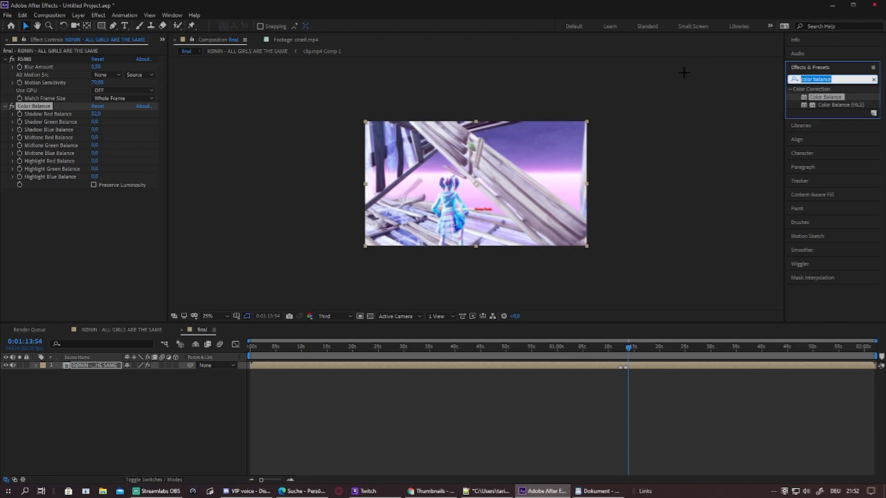
{"action": "type", "text": "pho"}
{"action": "left_click_drag", "start_coordinate": [823, 152], "coordinate": [80, 238]}
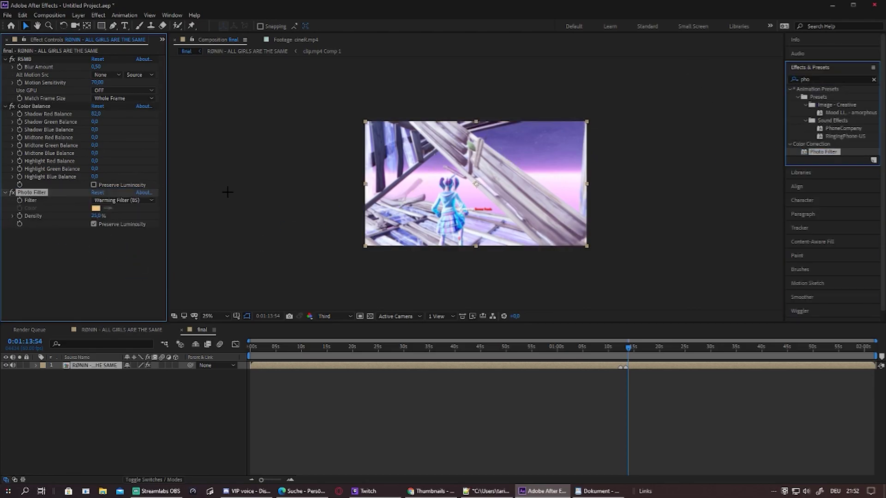
{"action": "left_click", "coordinate": [125, 200]}
{"action": "left_click", "coordinate": [146, 243]}
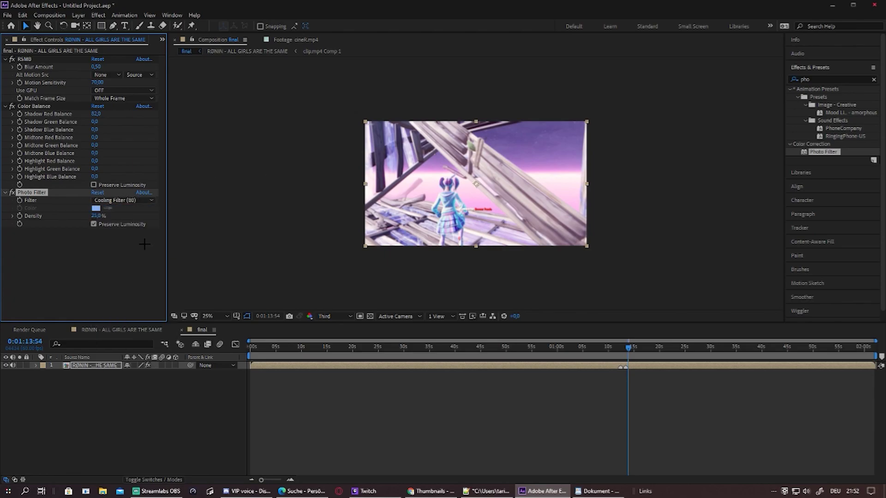
{"action": "left_click", "coordinate": [123, 201]}
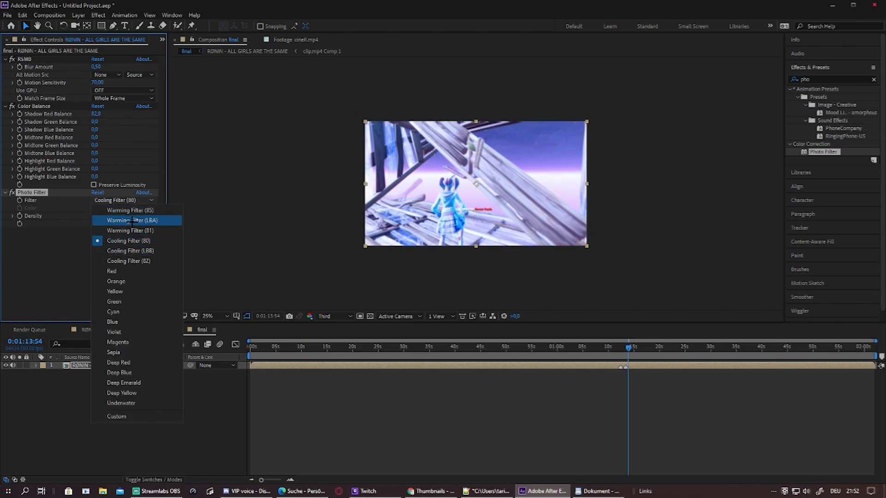
{"action": "left_click", "coordinate": [133, 221]}
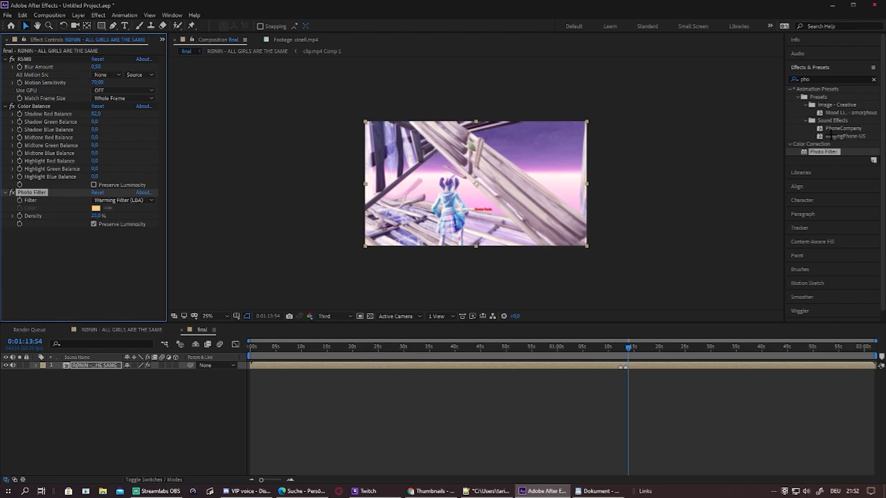
- Add the Curves effect and shape a slight RGB S-curve with darker shadows and brighter highlights, comparing the image with and without it
{"action": "left_click", "coordinate": [812, 79]}
{"action": "key", "text": "BackSpace"}
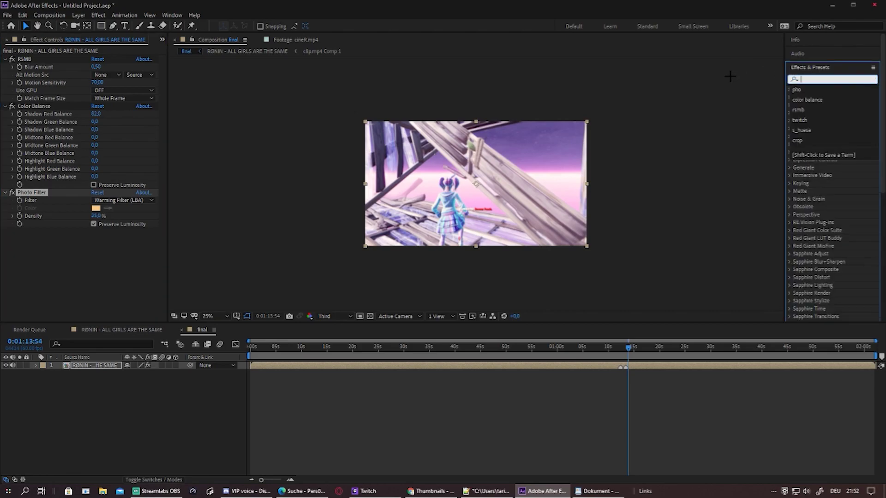
{"action": "type", "text": "curves"}
{"action": "left_click_drag", "start_coordinate": [812, 128], "coordinate": [103, 228]}
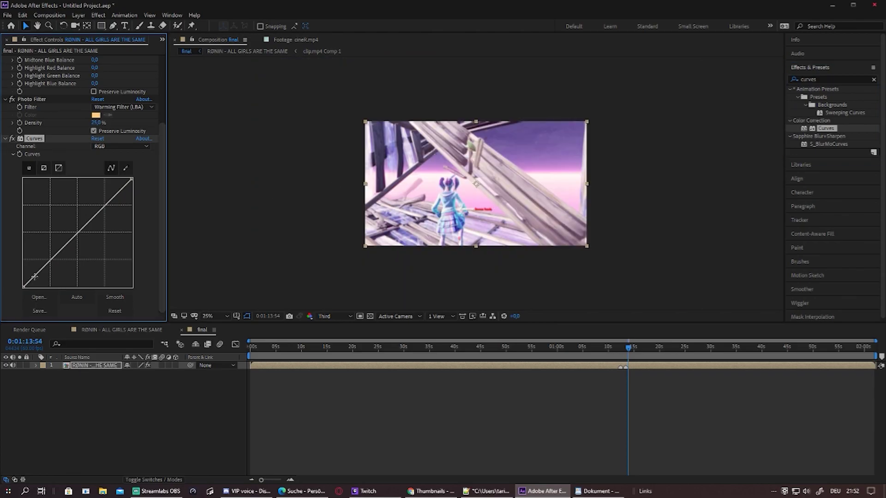
{"action": "left_click_drag", "start_coordinate": [35, 276], "coordinate": [36, 279]}
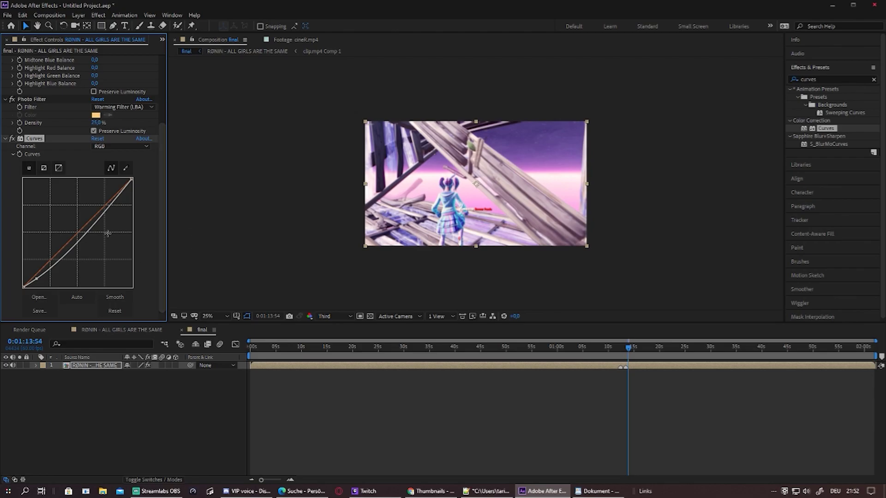
{"action": "left_click_drag", "start_coordinate": [119, 198], "coordinate": [118, 192]}
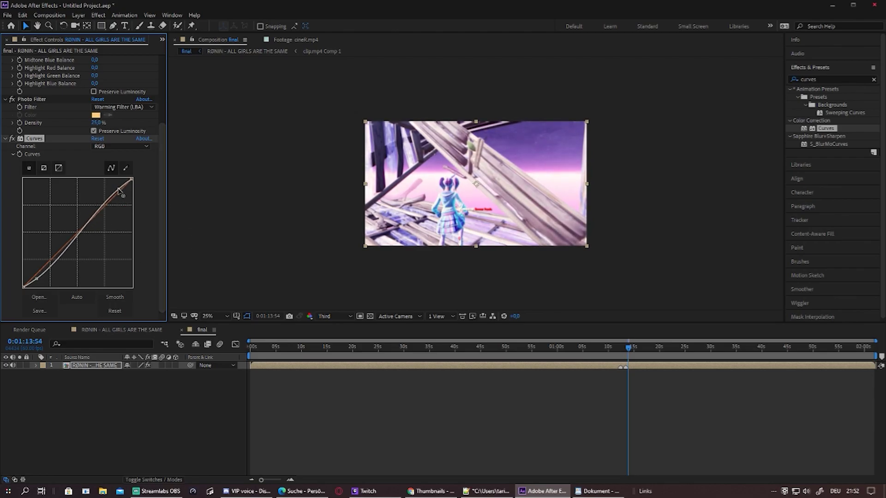
{"action": "left_click", "coordinate": [12, 138]}
{"action": "left_click", "coordinate": [12, 138]}
{"action": "left_click", "coordinate": [12, 138]}
{"action": "left_click", "coordinate": [12, 138]}
- Add the Stylize Glow effect to the nested layer after Curves
{"action": "left_click", "coordinate": [812, 79]}
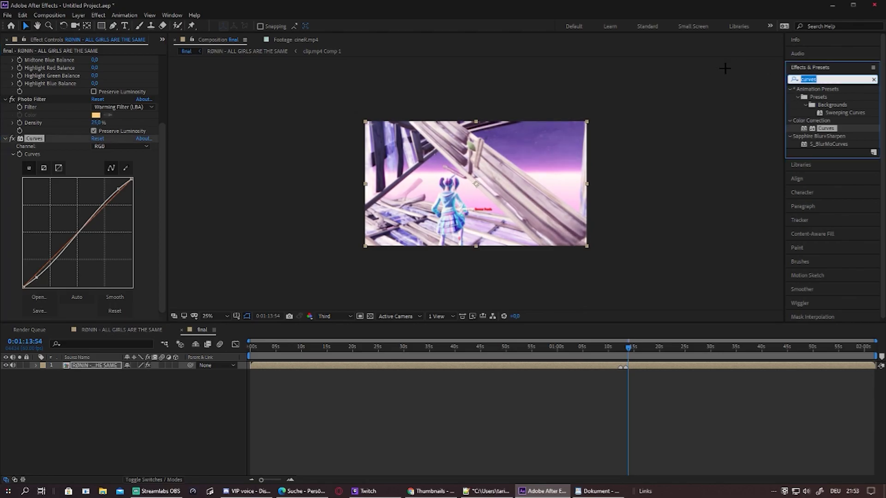
{"action": "type", "text": "glow"}
{"action": "scroll", "coordinate": [833, 167], "scroll_direction": "down", "scroll_amount": 4}
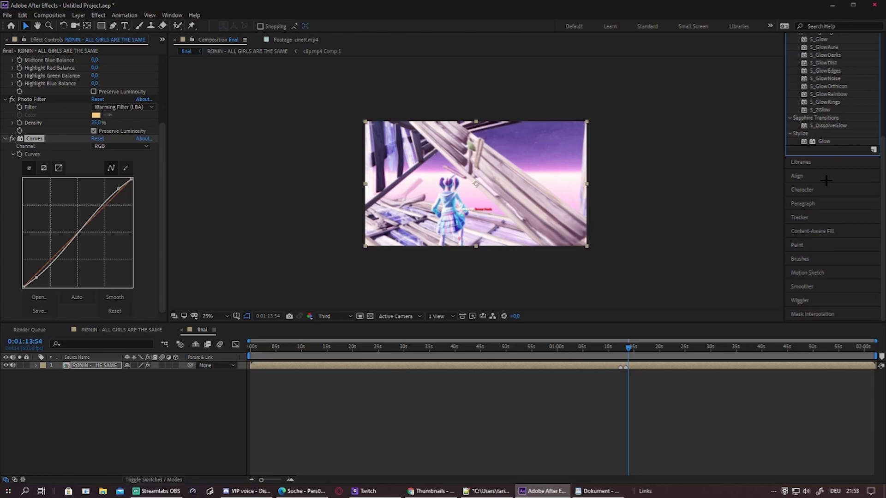
{"action": "left_click_drag", "start_coordinate": [824, 142], "coordinate": [86, 237]}
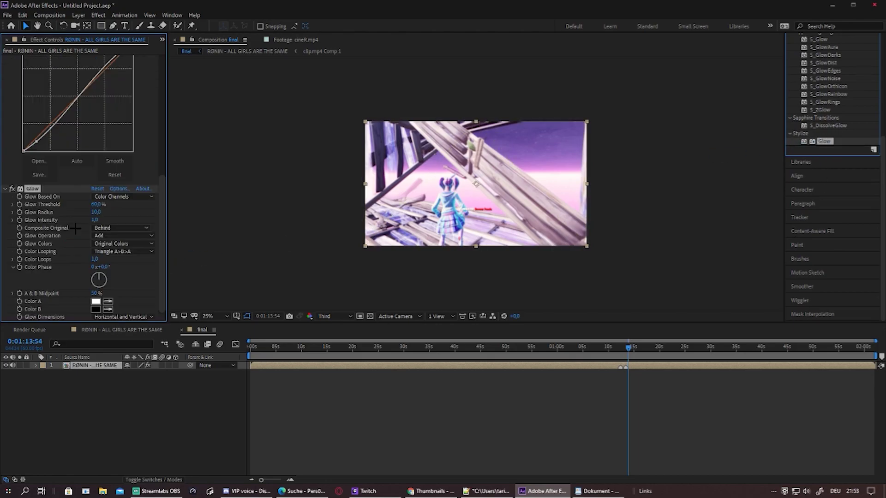
{"action": "key", "text": "period"}
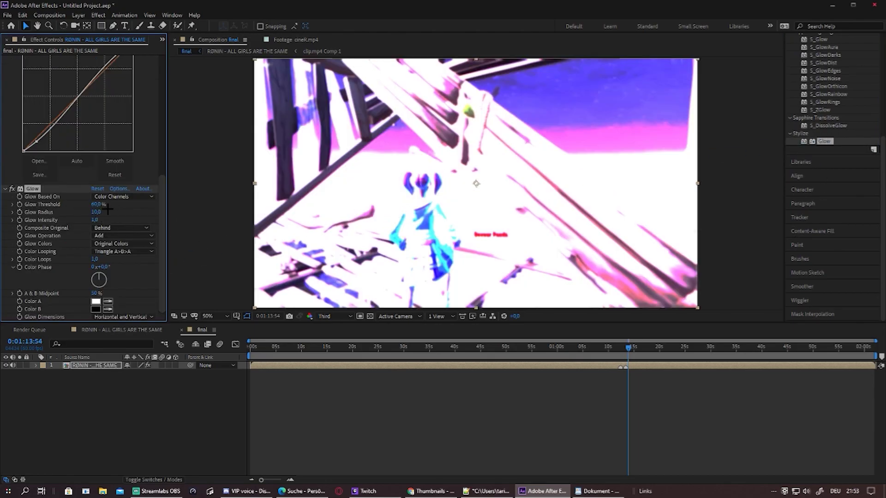
- Set the Glow Radius to 716 and the Glow Intensity to 0.1 after trying an intensity of 0.2
{"action": "left_click", "coordinate": [95, 220]}
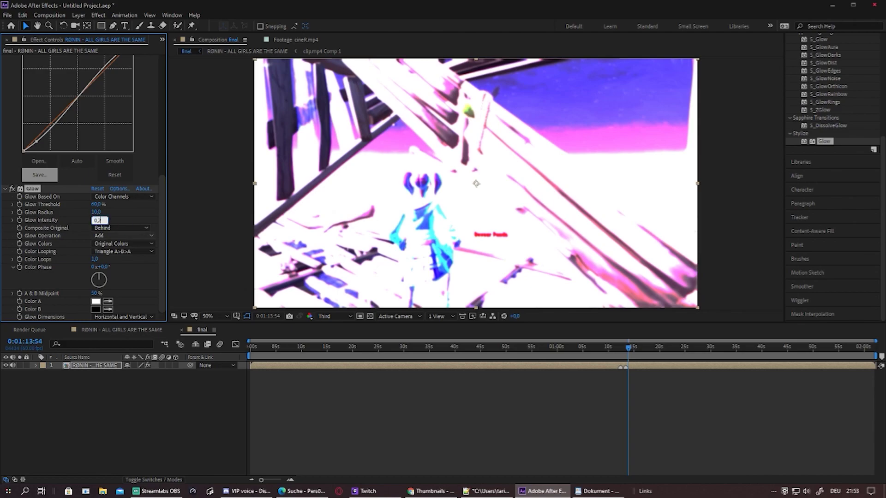
{"action": "type", "text": "0,2"}
{"action": "key", "text": "Return"}
{"action": "left_click_drag", "start_coordinate": [96, 213], "coordinate": [268, 222]}
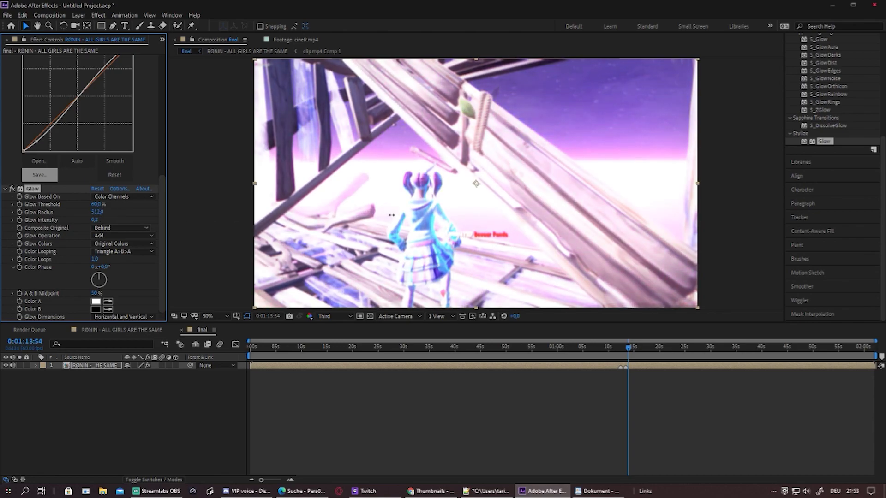
{"action": "left_click_drag", "start_coordinate": [367, 217], "coordinate": [451, 217]}
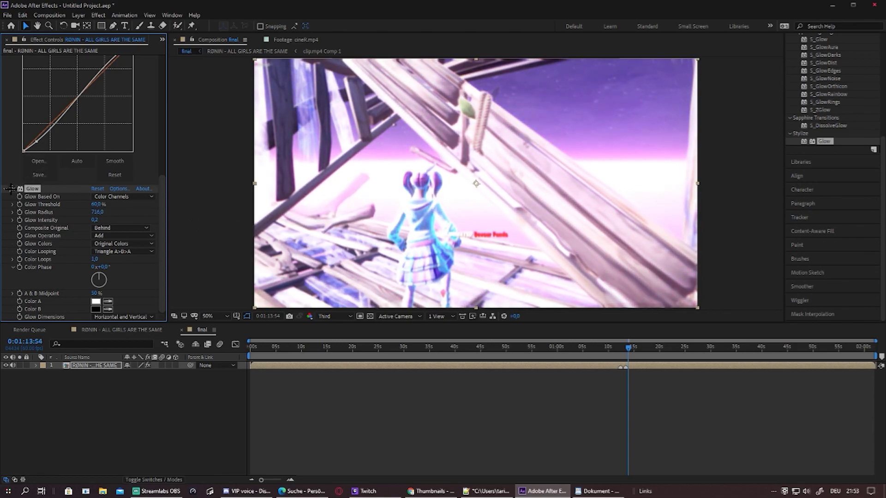
{"action": "left_click", "coordinate": [97, 220]}
{"action": "type", "text": "0,1"}
{"action": "key", "text": "Return"}
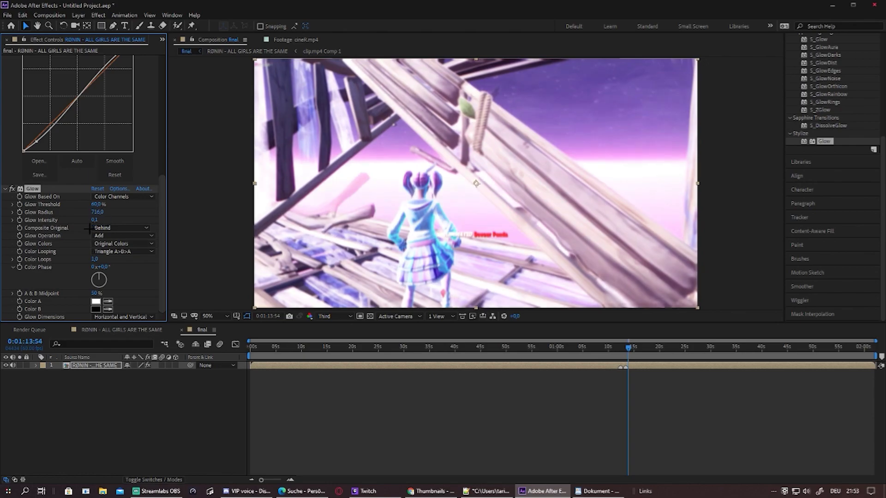
- Check the color grade at 0:01:05:09 and lower Color Balance's Shadow Red Balance to 40
{"action": "scroll", "coordinate": [257, 144], "scroll_direction": "down", "scroll_amount": 3}
{"action": "left_click_drag", "start_coordinate": [630, 349], "coordinate": [583, 349]}
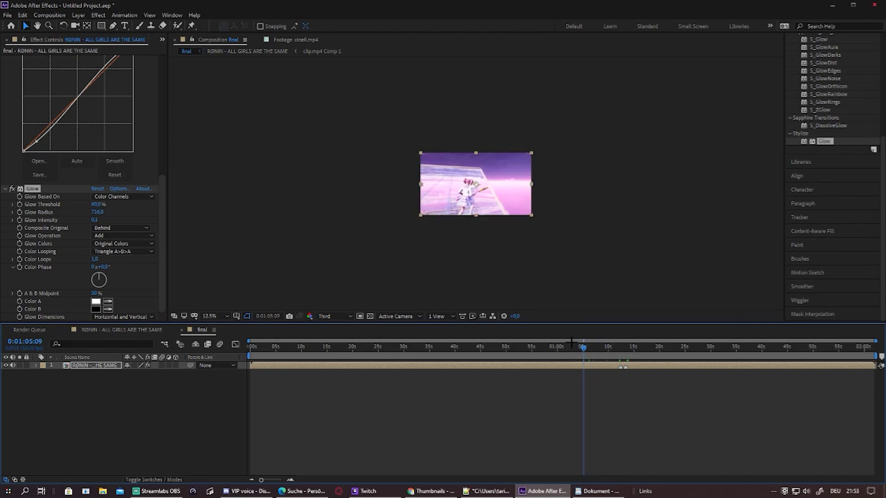
{"action": "scroll", "coordinate": [27, 220], "scroll_direction": "up", "scroll_amount": 5}
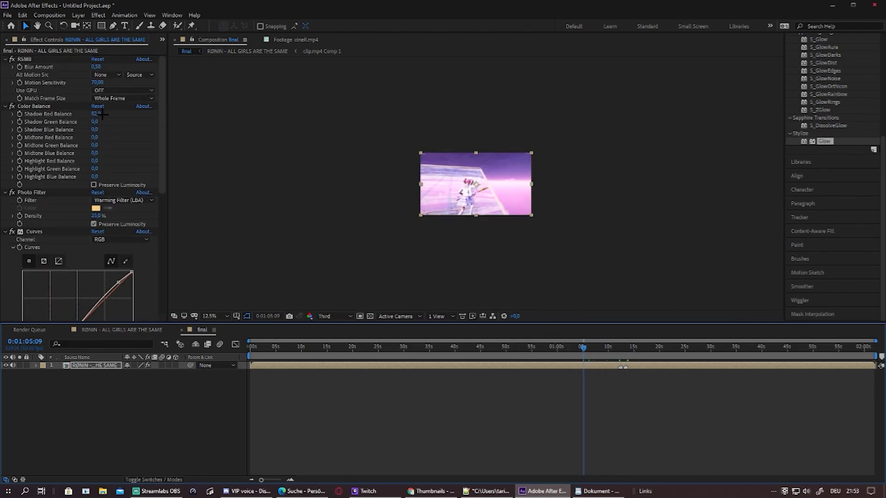
{"action": "left_click_drag", "start_coordinate": [87, 114], "coordinate": [81, 114]}
{"action": "scroll", "coordinate": [264, 167], "scroll_direction": "up", "scroll_amount": 4}
{"action": "scroll", "coordinate": [268, 170], "scroll_direction": "down", "scroll_amount": 5}
{"action": "scroll", "coordinate": [270, 172], "scroll_direction": "up", "scroll_amount": 2}
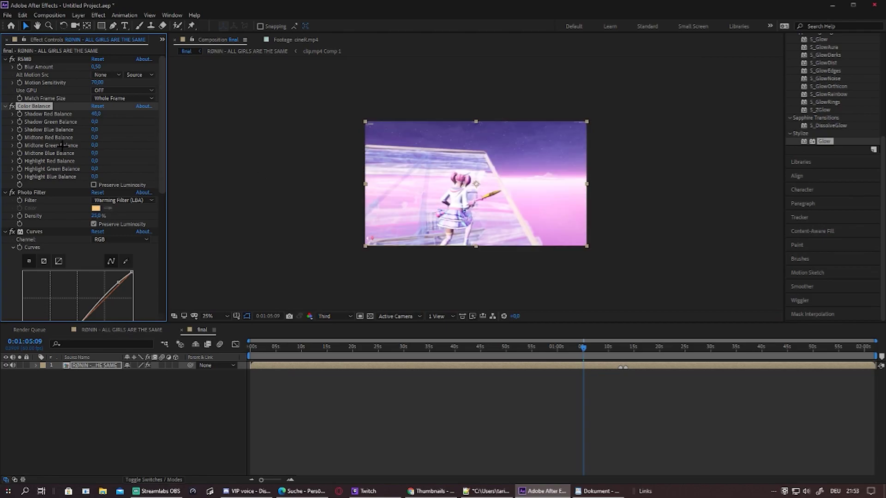
{"action": "scroll", "coordinate": [345, 216], "scroll_direction": "down", "scroll_amount": 2}
{"action": "scroll", "coordinate": [345, 216], "scroll_direction": "up", "scroll_amount": 2}
- Examine the graded frame at 0:01:09:02 and look over the project's available export options
{"action": "left_click", "coordinate": [600, 347]}
{"action": "left_click", "coordinate": [7, 15]}
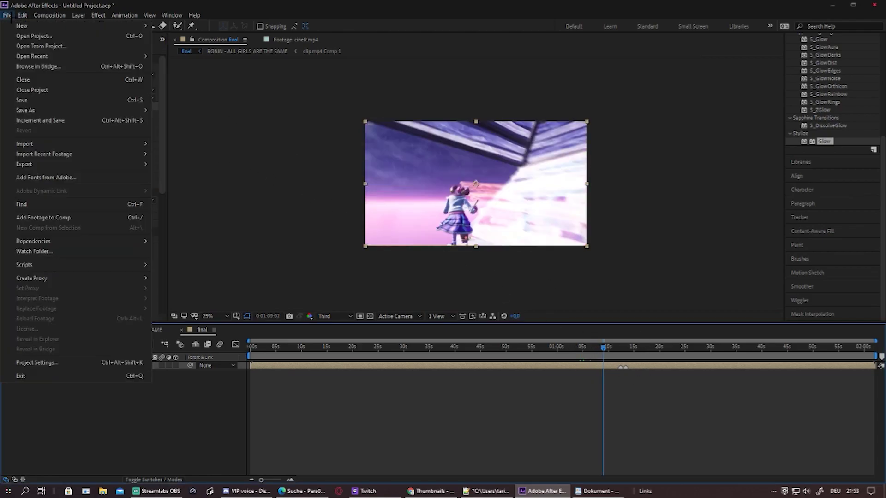
{"action": "mouse_move", "coordinate": [42, 163]}
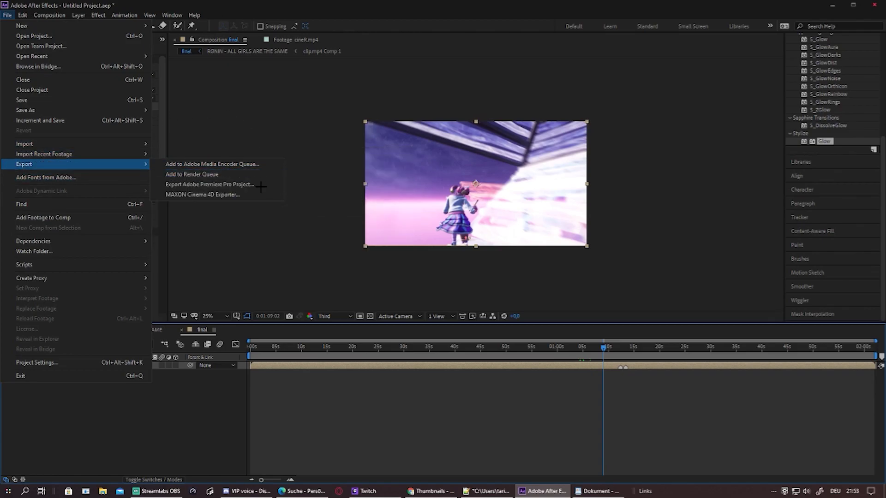
{"action": "left_click", "coordinate": [373, 270]}
{"action": "scroll", "coordinate": [372, 269], "scroll_direction": "up", "scroll_amount": 2}
{"action": "scroll", "coordinate": [461, 282], "scroll_direction": "down", "scroll_amount": 1}
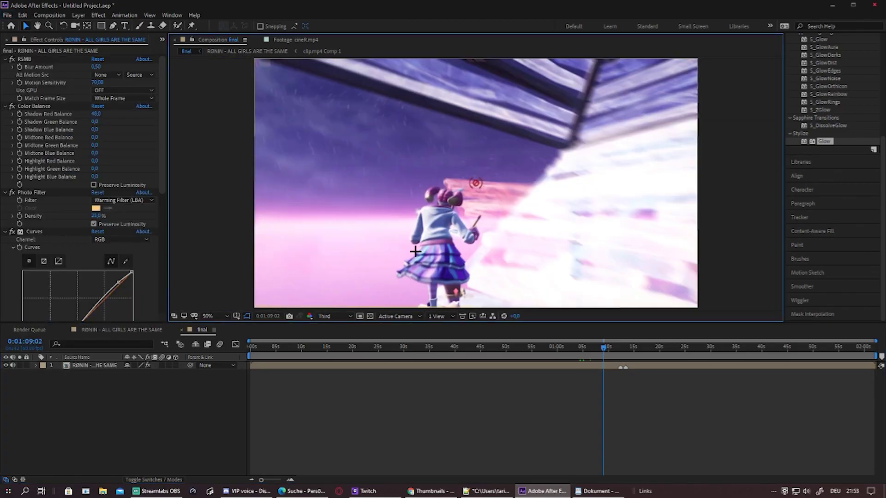
{"action": "scroll", "coordinate": [543, 291], "scroll_direction": "down", "scroll_amount": 1}
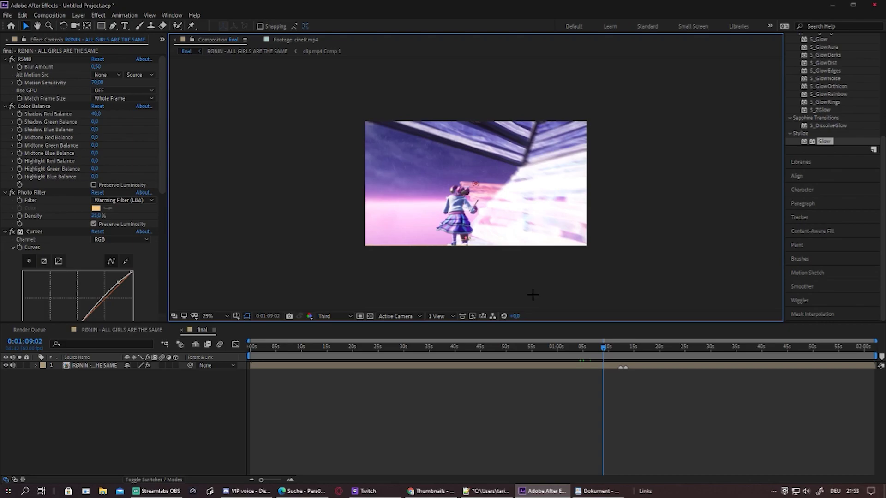